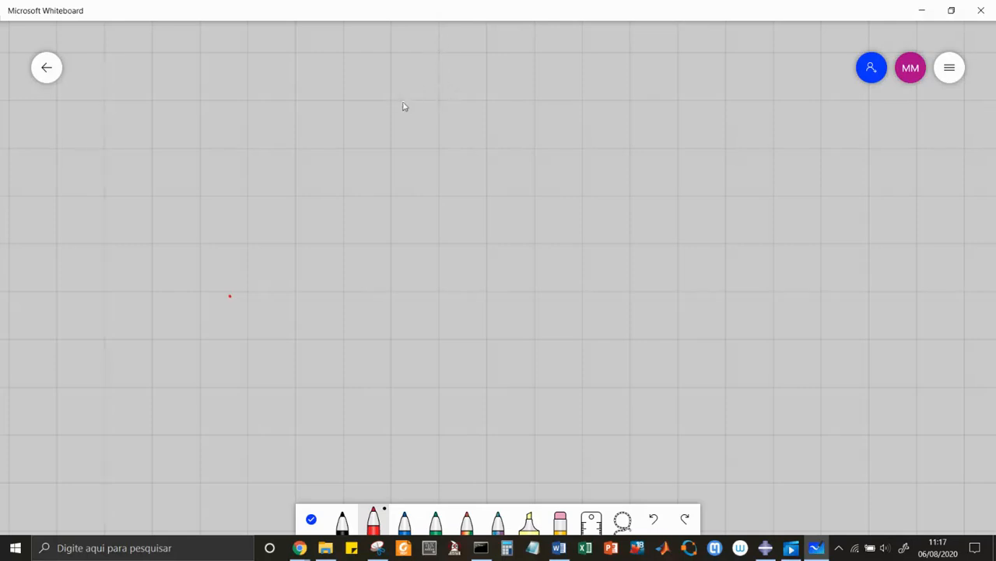
Sketch in red a pendulum with a spring labelled K and a mass labelled m, plus x and y axes beside the pivot.
{"action": "mouse_move", "coordinate": [408, 102]}
{"action": "left_mouse_down"}
{"action": "mouse_move", "coordinate": [401, 97]}
{"action": "mouse_move", "coordinate": [416, 96]}
{"action": "mouse_move", "coordinate": [387, 172]}
{"action": "mouse_move", "coordinate": [370, 179]}
{"action": "mouse_move", "coordinate": [383, 193]}
{"action": "mouse_move", "coordinate": [351, 240]}
{"action": "mouse_move", "coordinate": [342, 235]}
{"action": "mouse_move", "coordinate": [362, 244]}
{"action": "mouse_move", "coordinate": [357, 267]}
{"action": "mouse_move", "coordinate": [329, 251]}
{"action": "mouse_move", "coordinate": [340, 232]}
{"action": "mouse_move", "coordinate": [411, 251]}
{"action": "left_mouse_up"}
{"action": "left_click_drag", "start_coordinate": [396, 169], "coordinate": [413, 163]}
{"action": "left_click", "coordinate": [410, 179]}
{"action": "left_click_drag", "start_coordinate": [395, 168], "coordinate": [410, 180]}
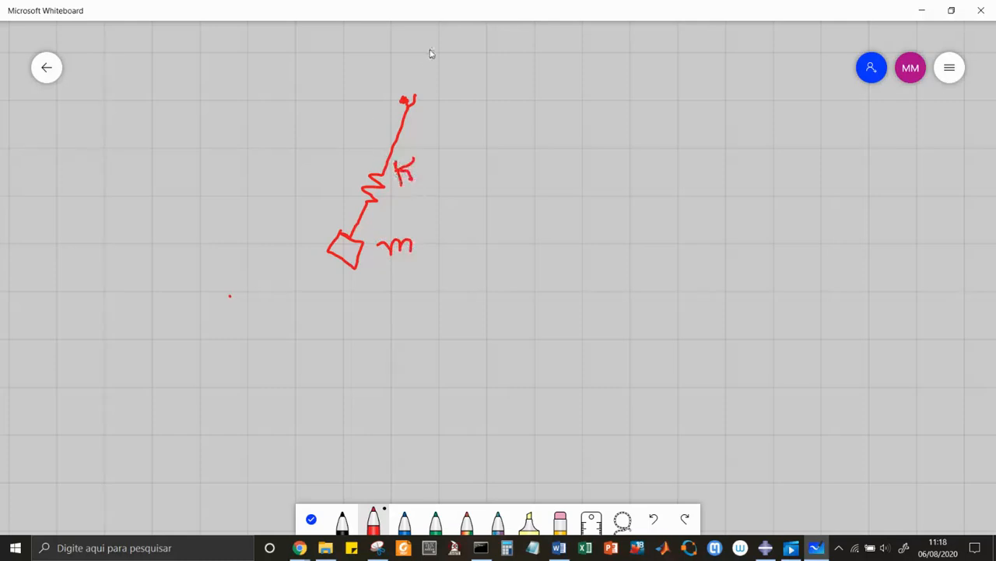
{"action": "mouse_move", "coordinate": [441, 66]}
{"action": "left_mouse_down"}
{"action": "mouse_move", "coordinate": [446, 113]}
{"action": "mouse_move", "coordinate": [485, 108]}
{"action": "mouse_move", "coordinate": [476, 109]}
{"action": "mouse_move", "coordinate": [478, 137]}
{"action": "left_mouse_up"}
{"action": "mouse_move", "coordinate": [439, 54]}
{"action": "left_mouse_down"}
{"action": "mouse_move", "coordinate": [437, 62]}
{"action": "mouse_move", "coordinate": [459, 63]}
{"action": "mouse_move", "coordinate": [450, 75]}
{"action": "left_mouse_up"}
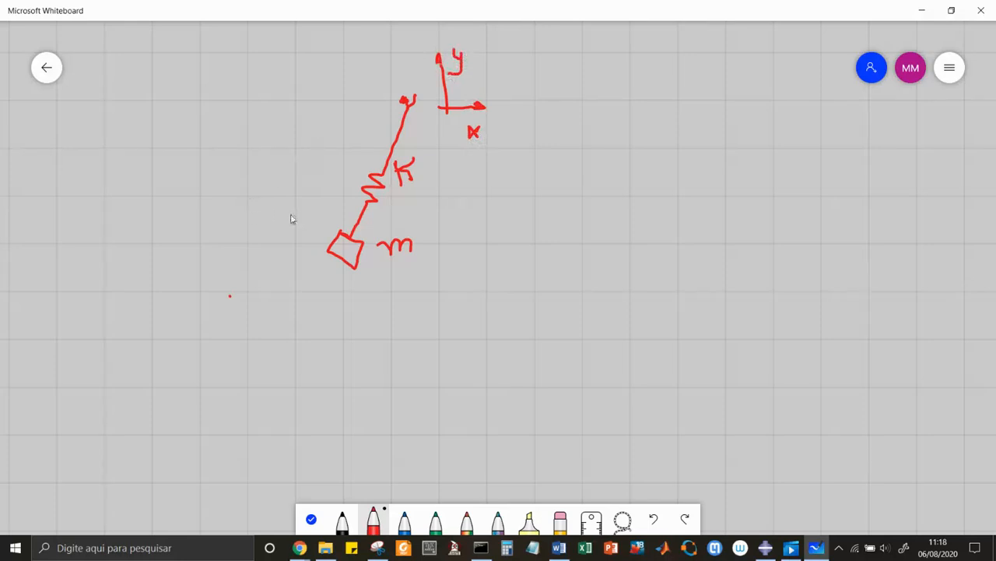
Add a double-headed arrow labelled x along the spring and a rotation arrow labelled θ near the pivot.
{"action": "mouse_move", "coordinate": [306, 201]}
{"action": "left_mouse_down"}
{"action": "mouse_move", "coordinate": [280, 246]}
{"action": "mouse_move", "coordinate": [287, 239]}
{"action": "left_mouse_up"}
{"action": "left_click_drag", "start_coordinate": [301, 203], "coordinate": [310, 207]}
{"action": "mouse_move", "coordinate": [377, 112]}
{"action": "left_mouse_down"}
{"action": "mouse_move", "coordinate": [399, 135]}
{"action": "mouse_move", "coordinate": [420, 132]}
{"action": "mouse_move", "coordinate": [409, 136]}
{"action": "left_mouse_up"}
{"action": "left_click_drag", "start_coordinate": [351, 118], "coordinate": [355, 123]}
{"action": "left_click_drag", "start_coordinate": [243, 221], "coordinate": [256, 227]}
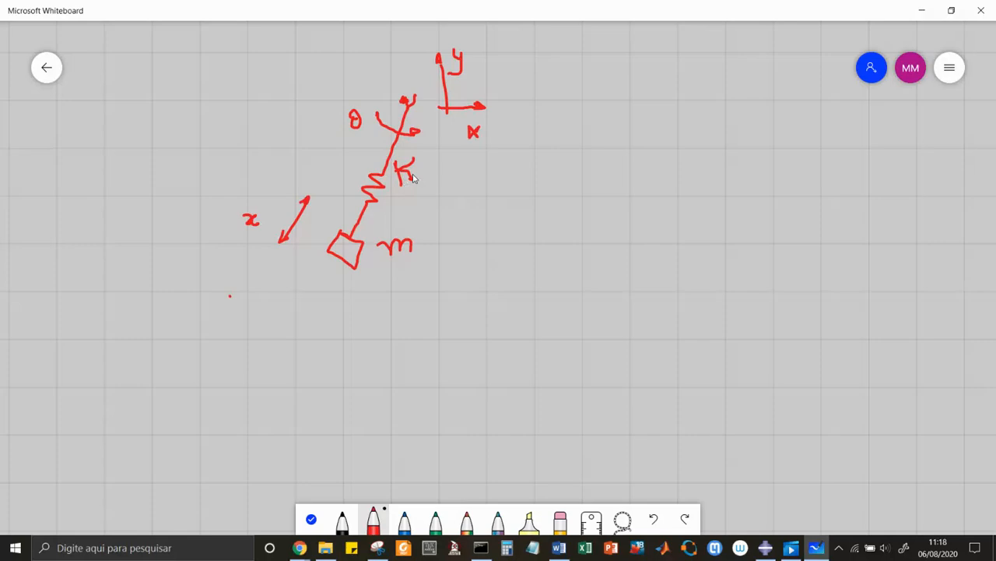
Switch to Abaqus/CAE and inspect the coordinates of the RP feature in the part ponto da massa.
{"action": "key", "text": "alt+Tab"}
{"action": "key", "text": "alt+Tab"}
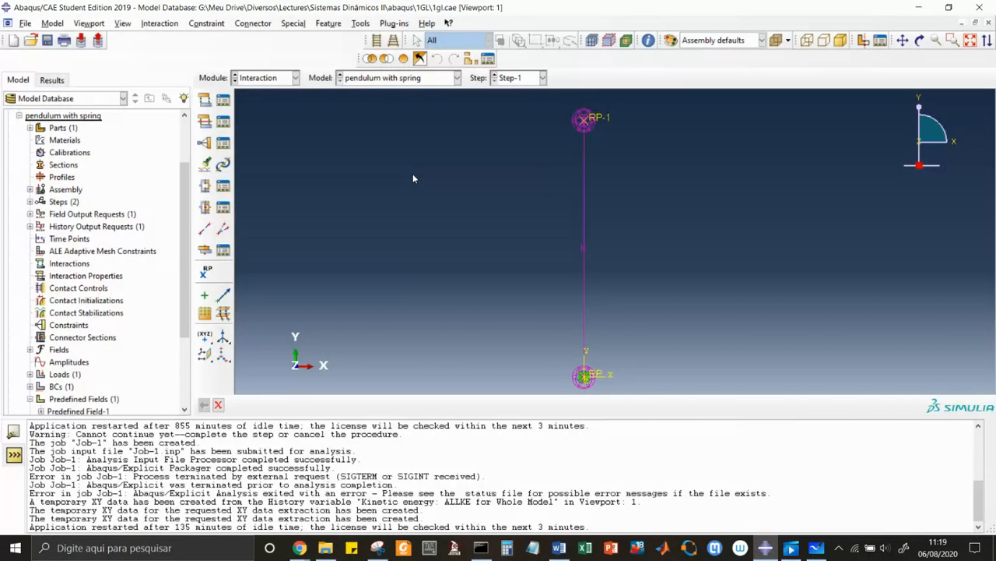
{"action": "left_click", "coordinate": [30, 128]}
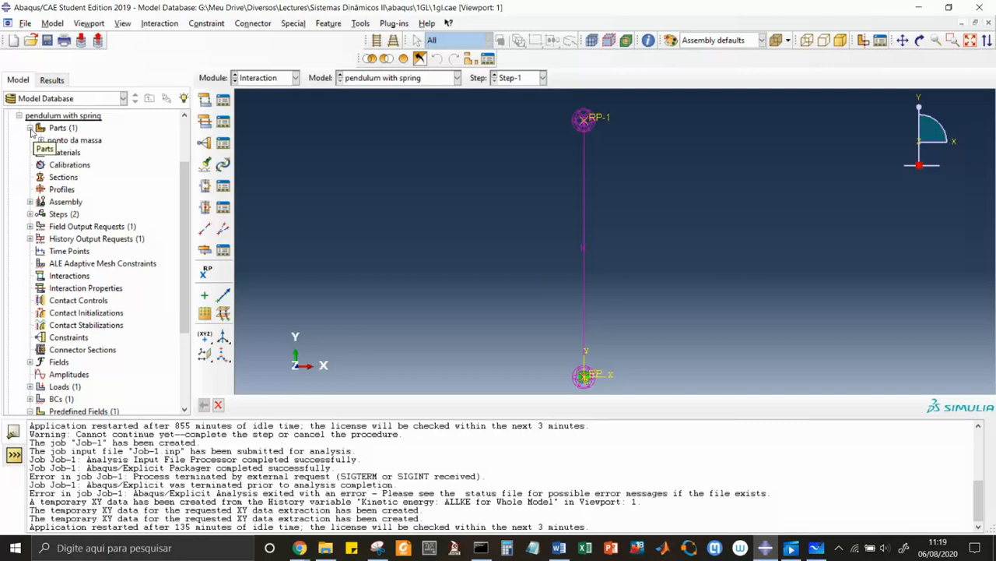
{"action": "left_click", "coordinate": [41, 141]}
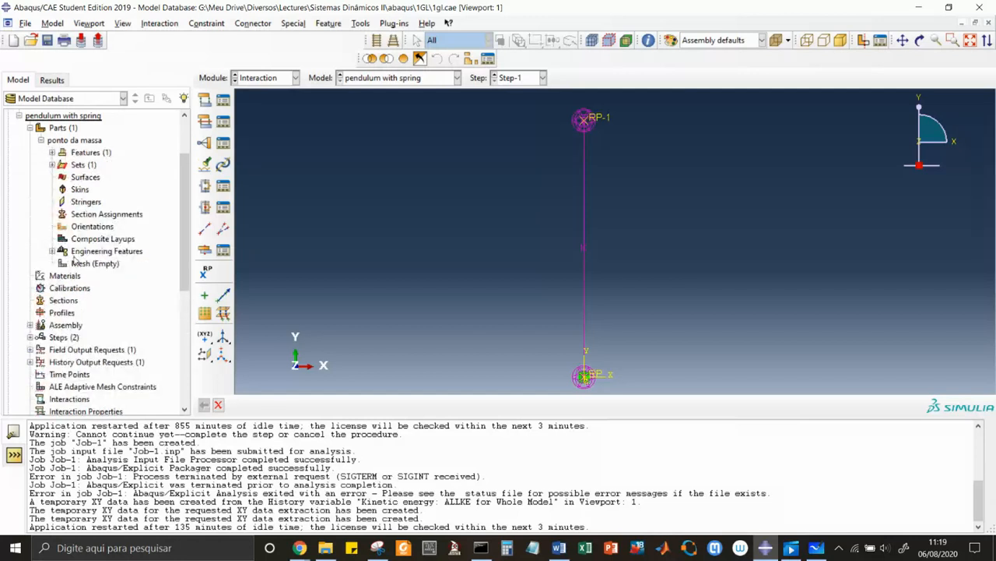
{"action": "left_click", "coordinate": [53, 154]}
{"action": "double_click", "coordinate": [73, 164]}
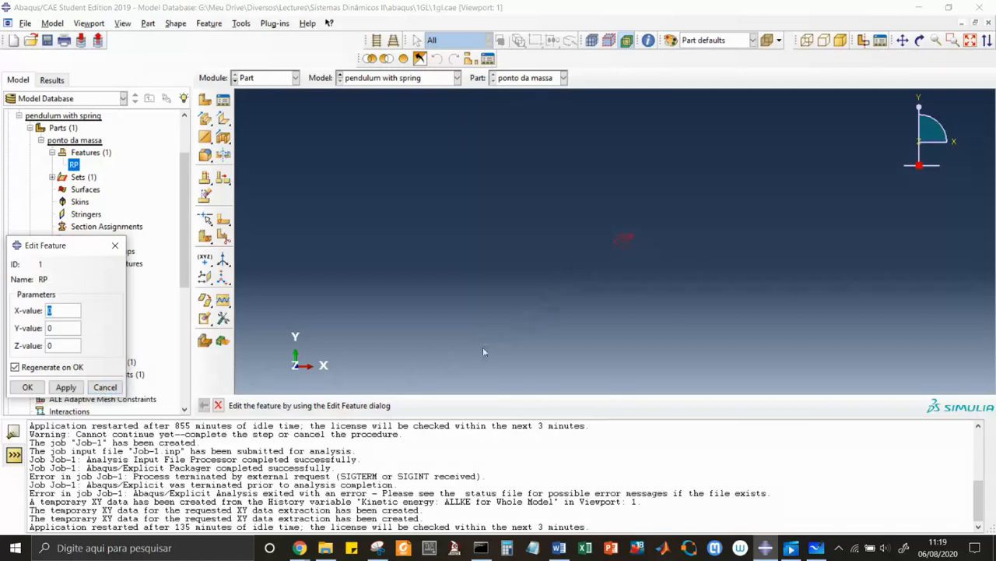
{"action": "left_click", "coordinate": [109, 387]}
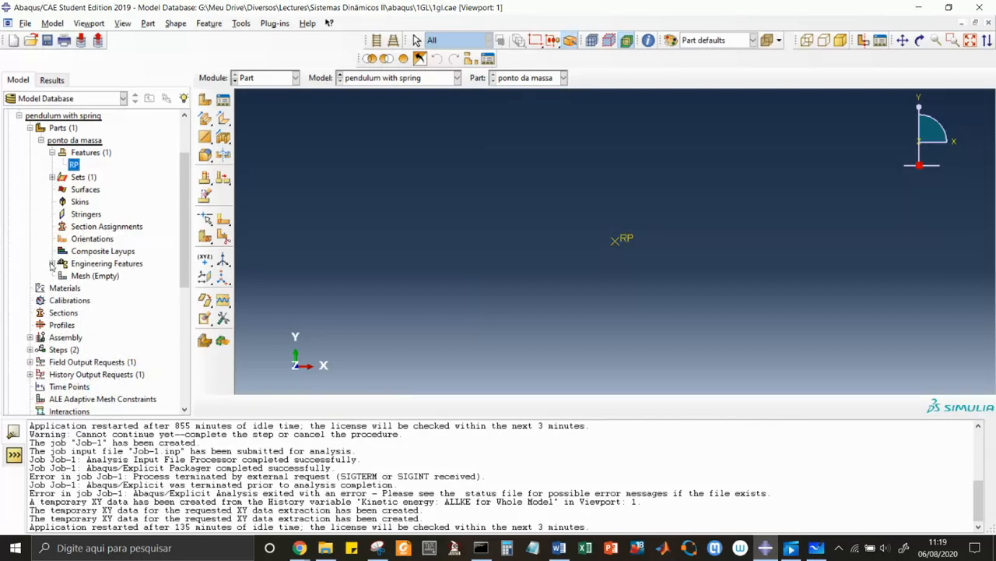
Inspect the mass defined in the part's point inertia massa do ponto without changing it.
{"action": "left_click", "coordinate": [56, 263]}
{"action": "left_click", "coordinate": [52, 264]}
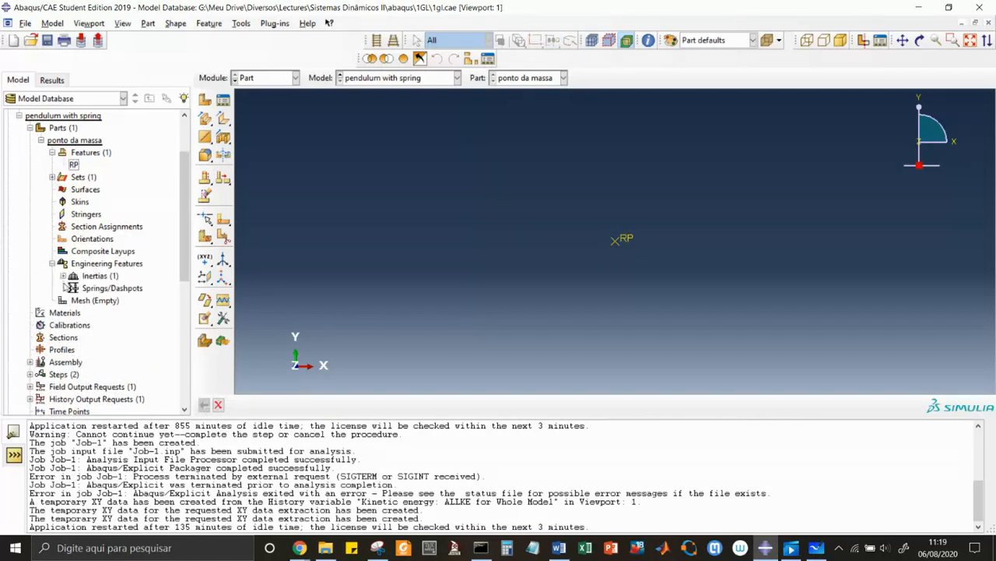
{"action": "left_click", "coordinate": [63, 276]}
{"action": "double_click", "coordinate": [94, 290]}
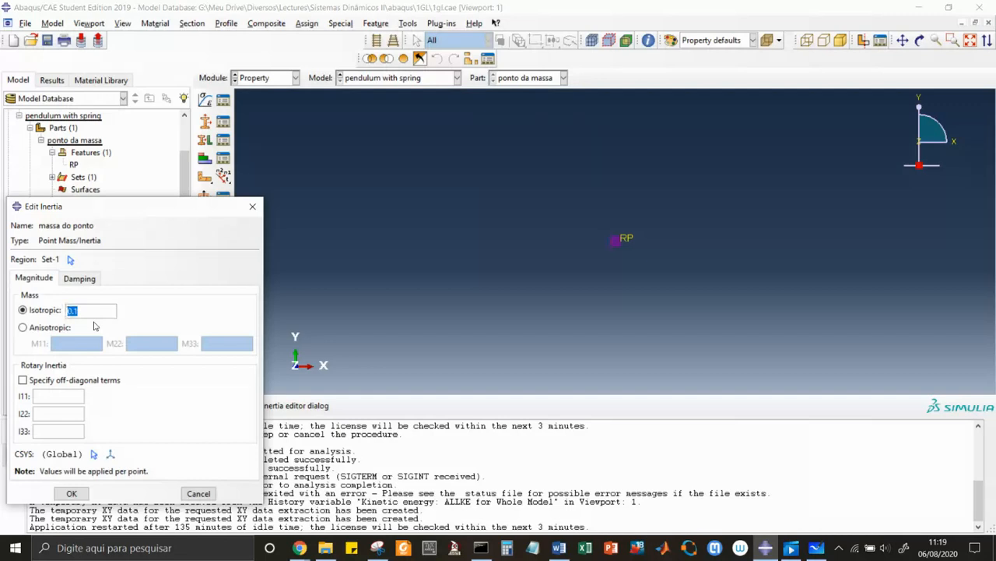
{"action": "left_click", "coordinate": [199, 494]}
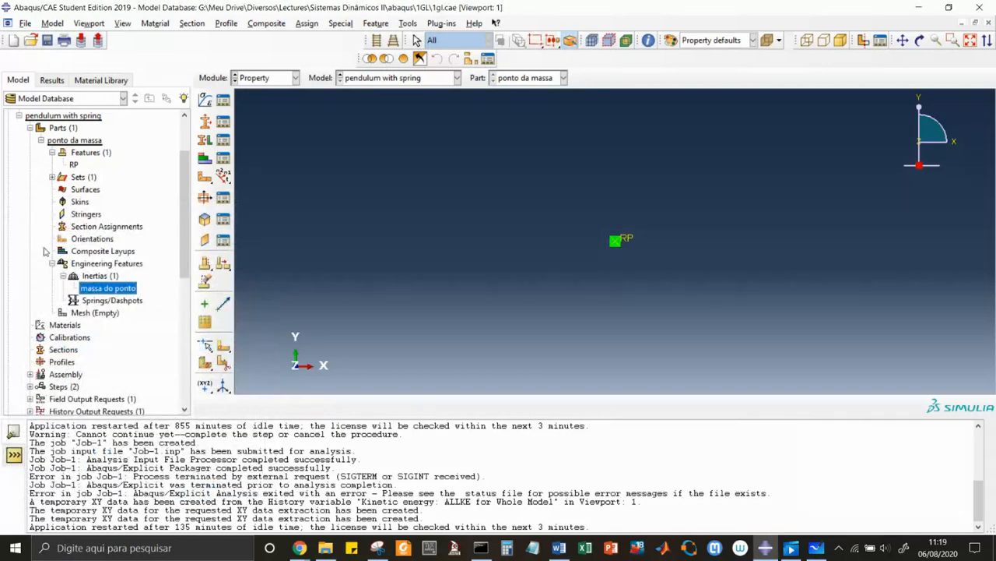
{"action": "left_click", "coordinate": [31, 128]}
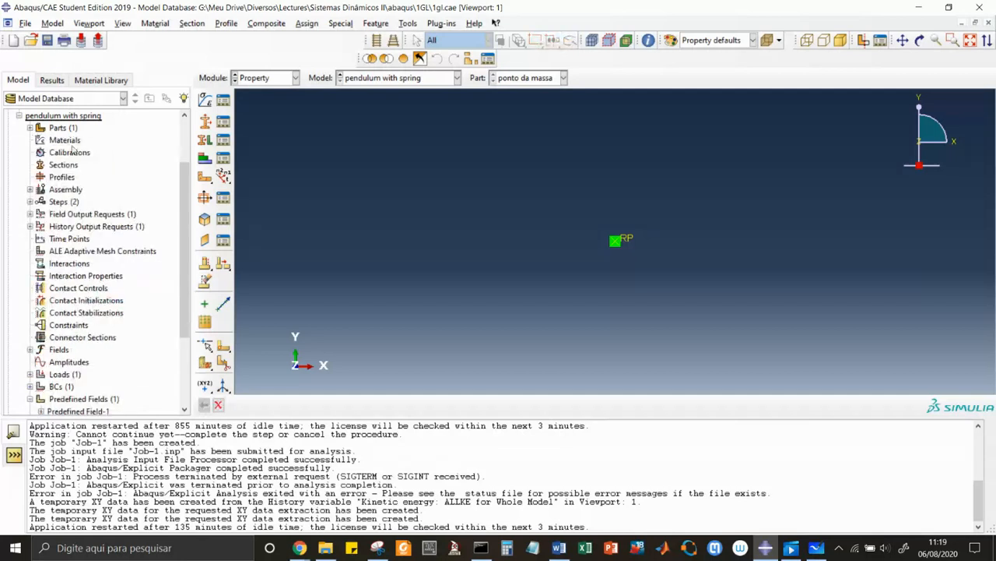
Go to the Assembly module and examine the part instances in the assembly of the pendulum with spring model.
{"action": "left_click", "coordinate": [295, 78]}
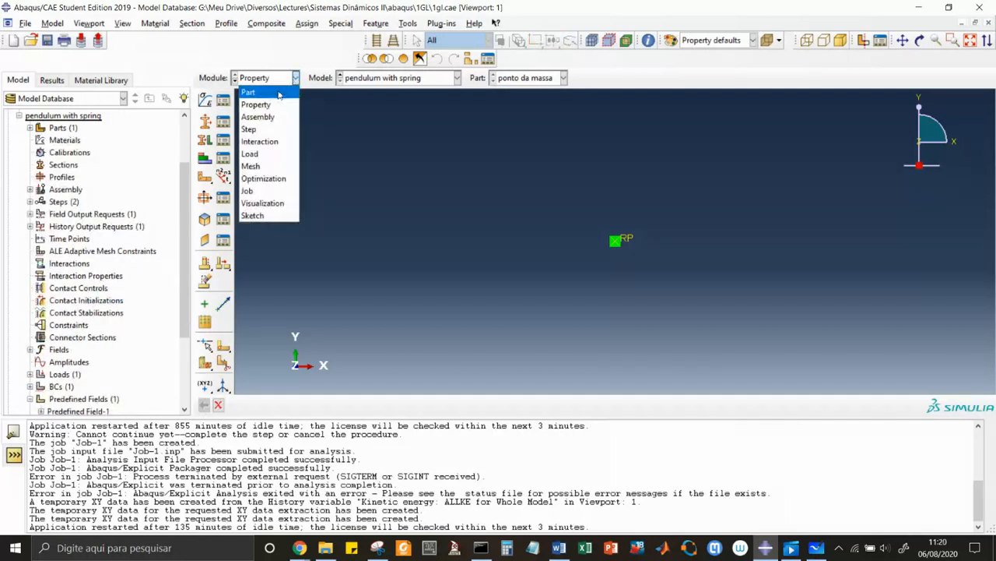
{"action": "left_click", "coordinate": [271, 117]}
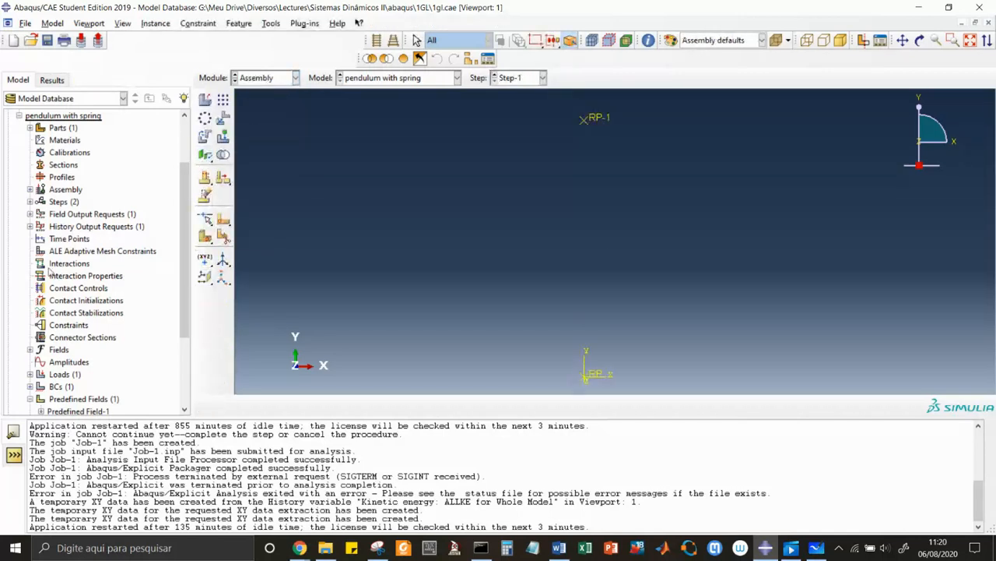
{"action": "left_click", "coordinate": [30, 190]}
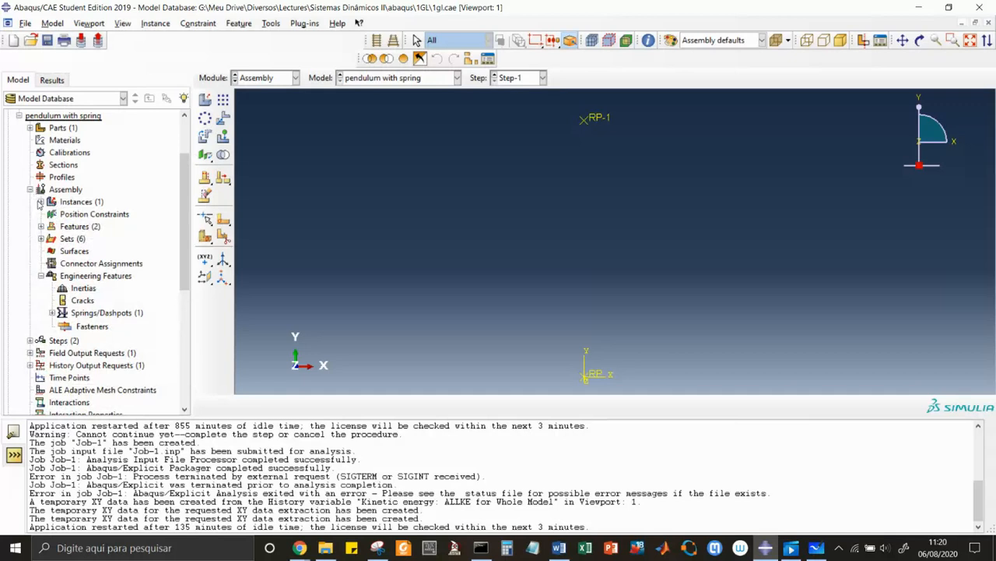
{"action": "left_click", "coordinate": [42, 202]}
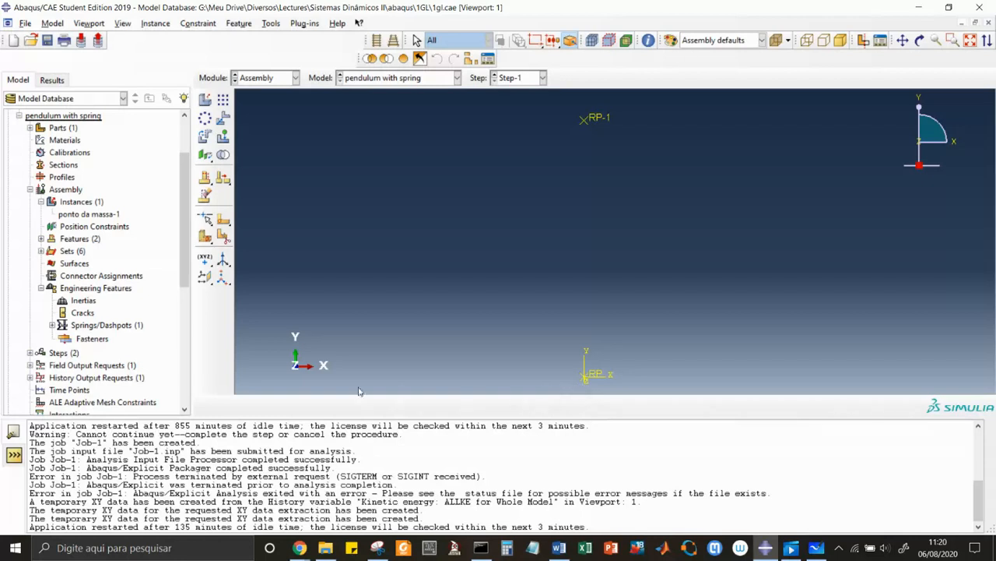
Inspect the point pair, axis and stiffness defined for the assembly's Springs/Dashpots-1 without changing them.
{"action": "left_click", "coordinate": [52, 325]}
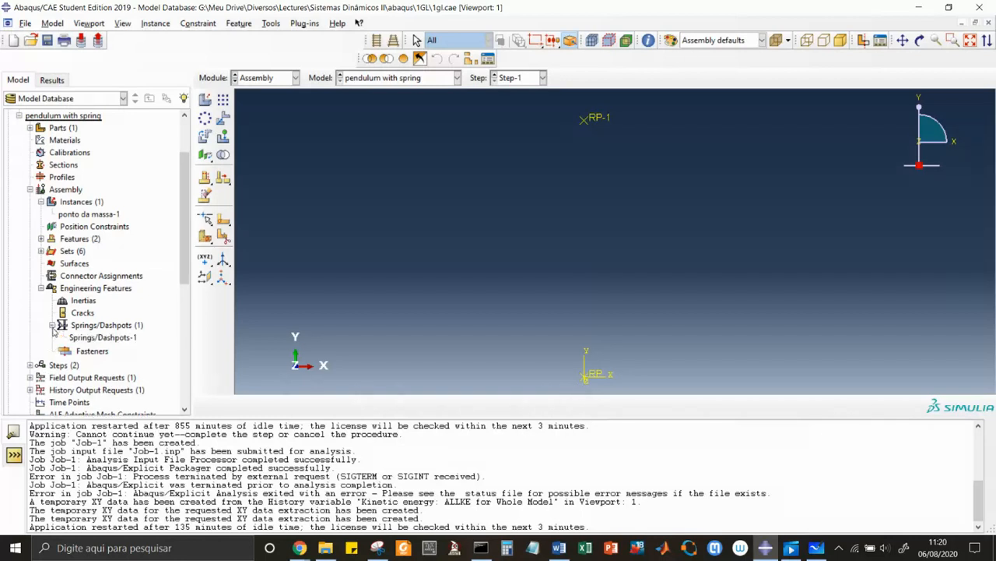
{"action": "left_click", "coordinate": [81, 338]}
{"action": "double_click", "coordinate": [81, 339]}
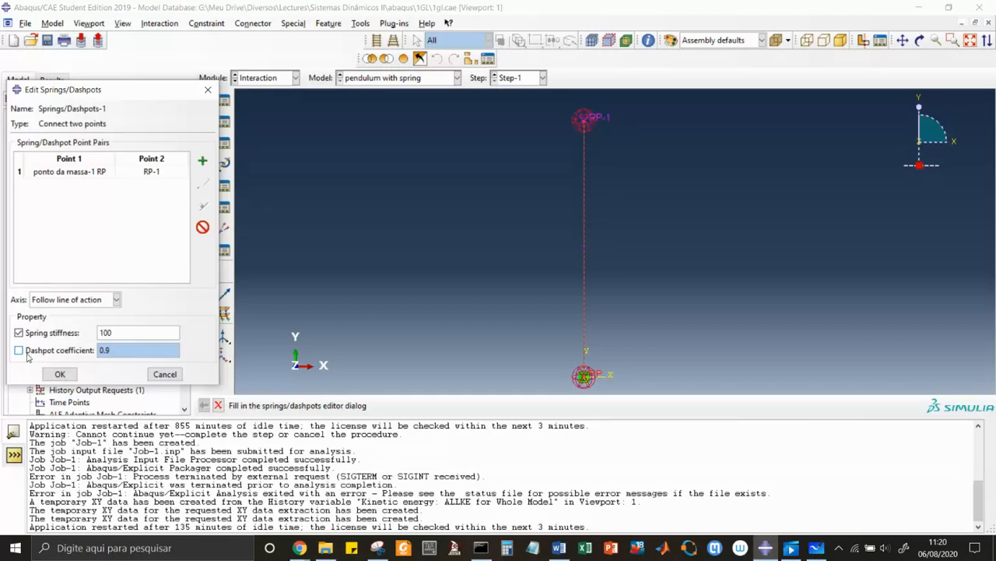
{"action": "left_click", "coordinate": [165, 375]}
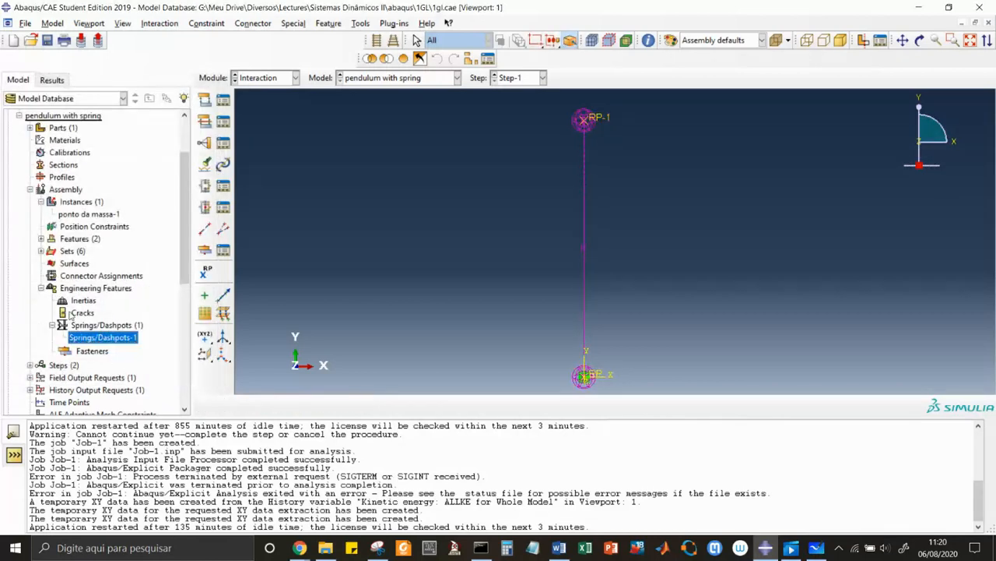
{"action": "left_click", "coordinate": [30, 190]}
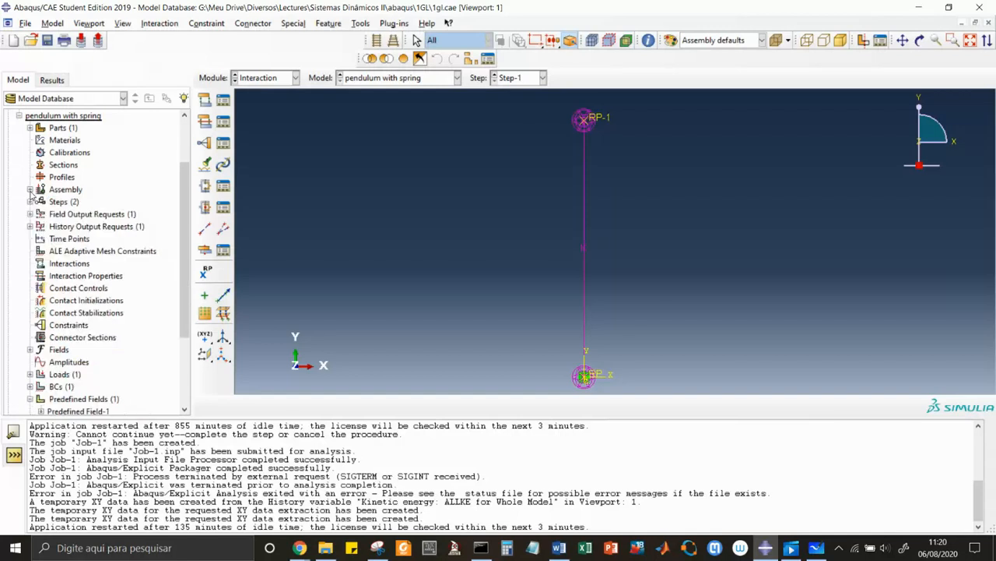
In the Step module, examine Step-1's time period and its Automatic and Fixed incrementation options, discarding any changes.
{"action": "left_click", "coordinate": [296, 78]}
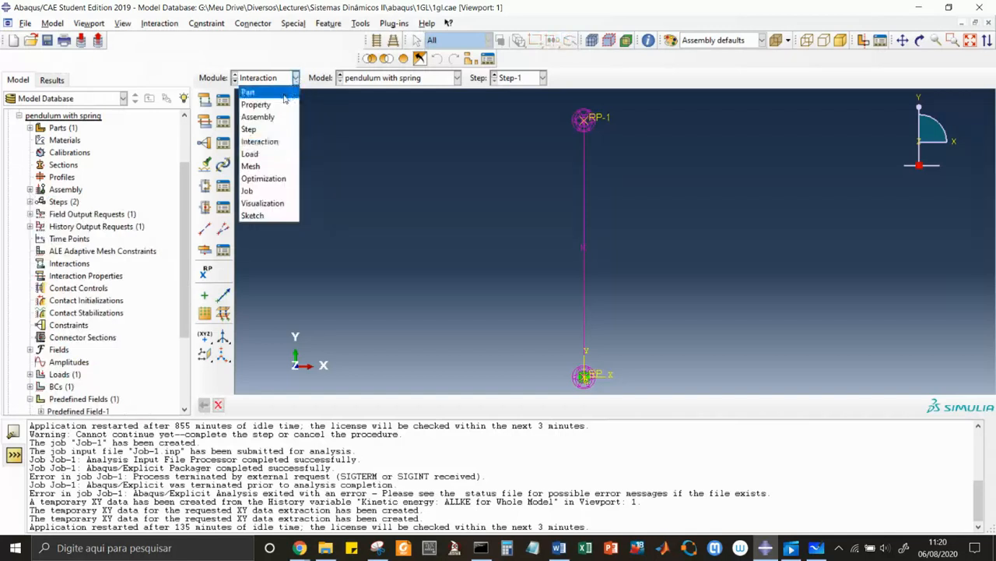
{"action": "left_click", "coordinate": [263, 130]}
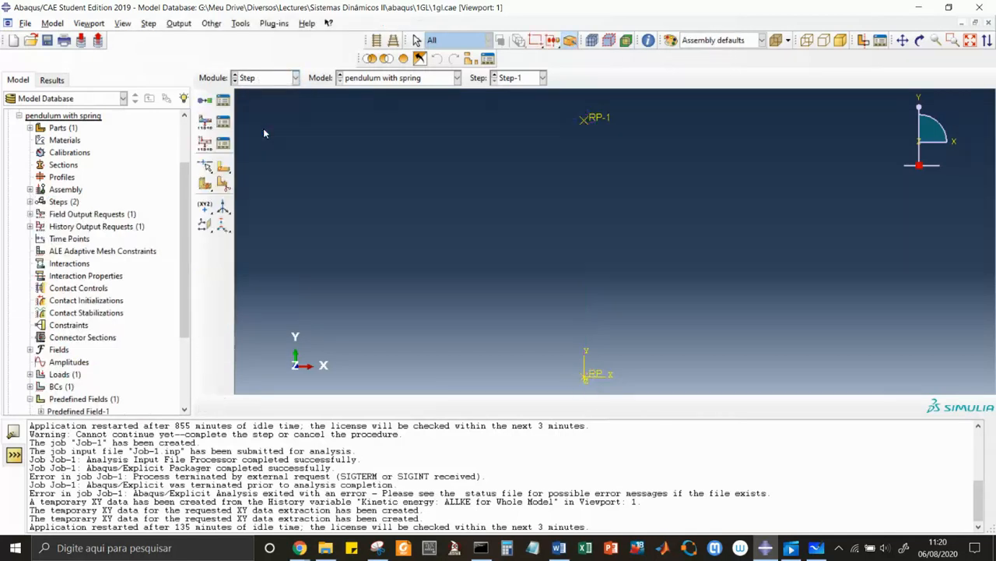
{"action": "left_click", "coordinate": [224, 101]}
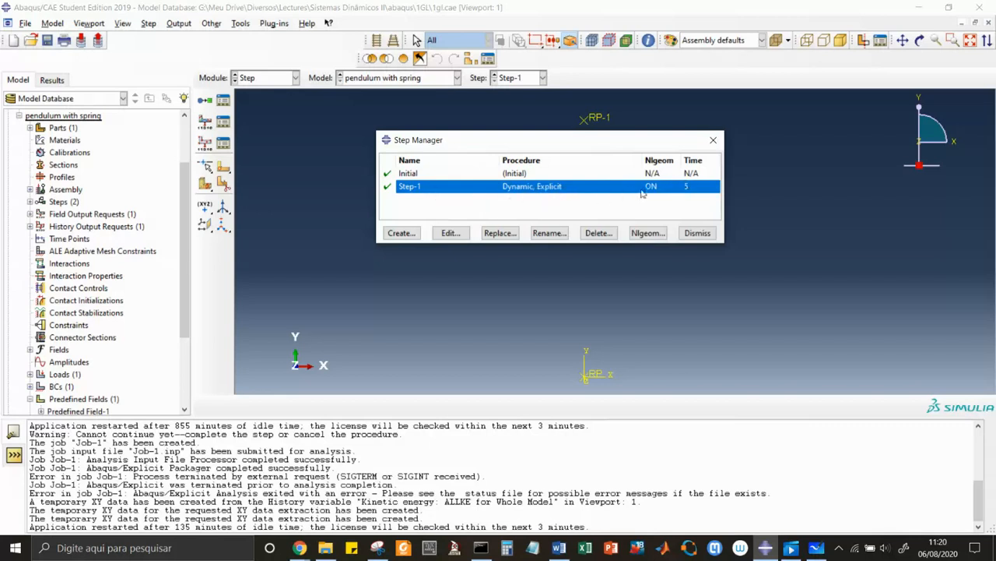
{"action": "double_click", "coordinate": [562, 187]}
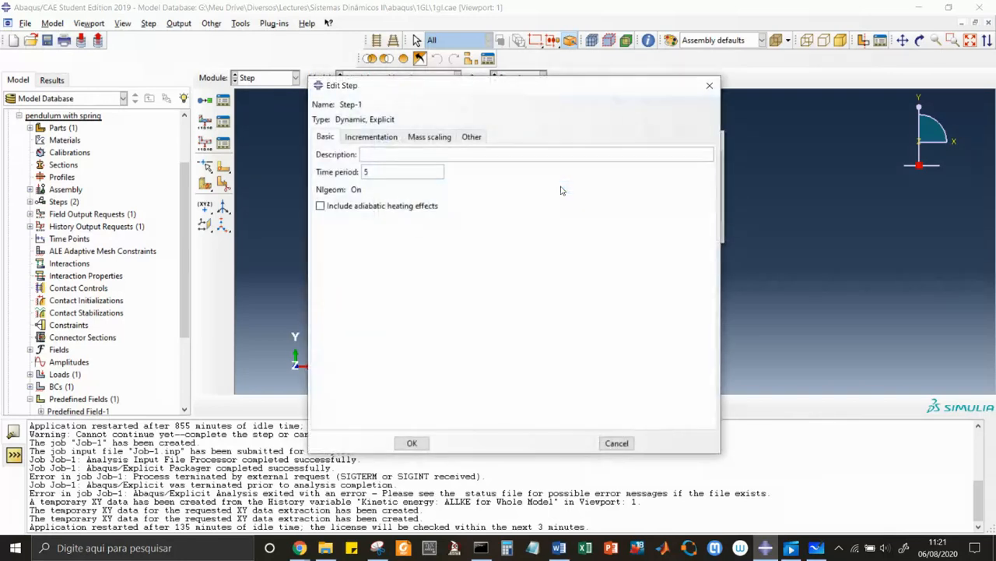
{"action": "left_click_drag", "start_coordinate": [381, 172], "coordinate": [334, 175]}
{"action": "left_click", "coordinate": [361, 138]}
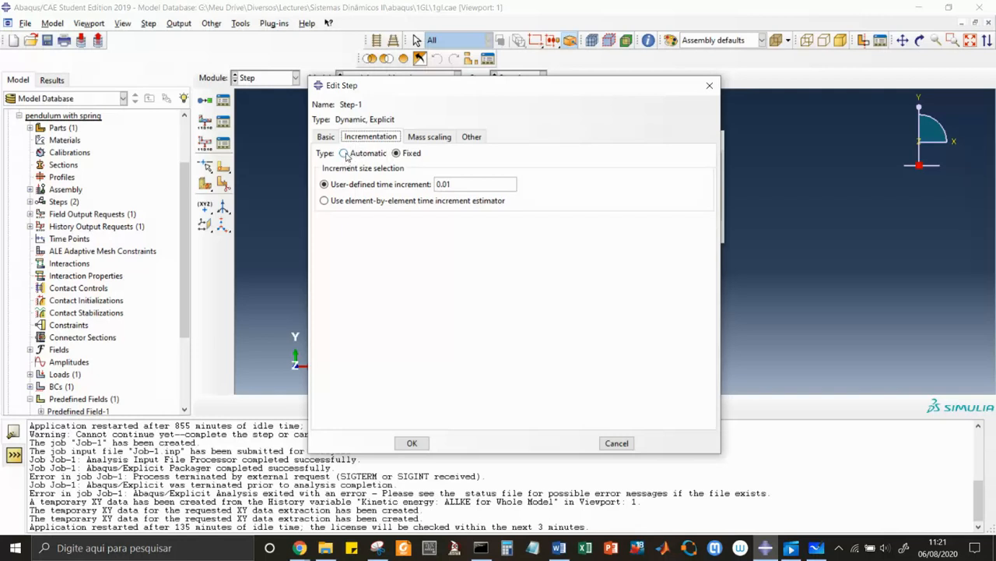
{"action": "left_click", "coordinate": [345, 155]}
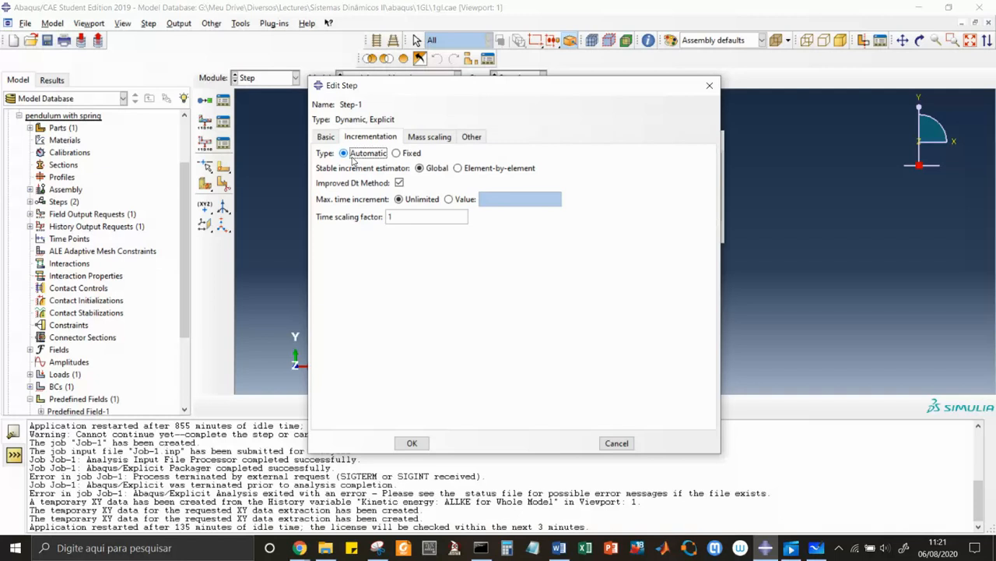
{"action": "left_click", "coordinate": [396, 154]}
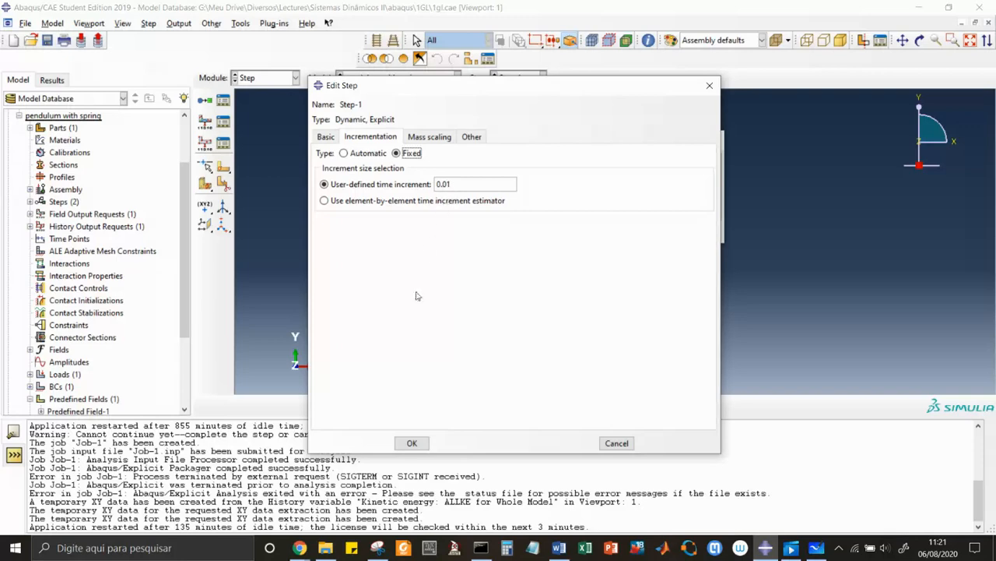
{"action": "left_click", "coordinate": [615, 443]}
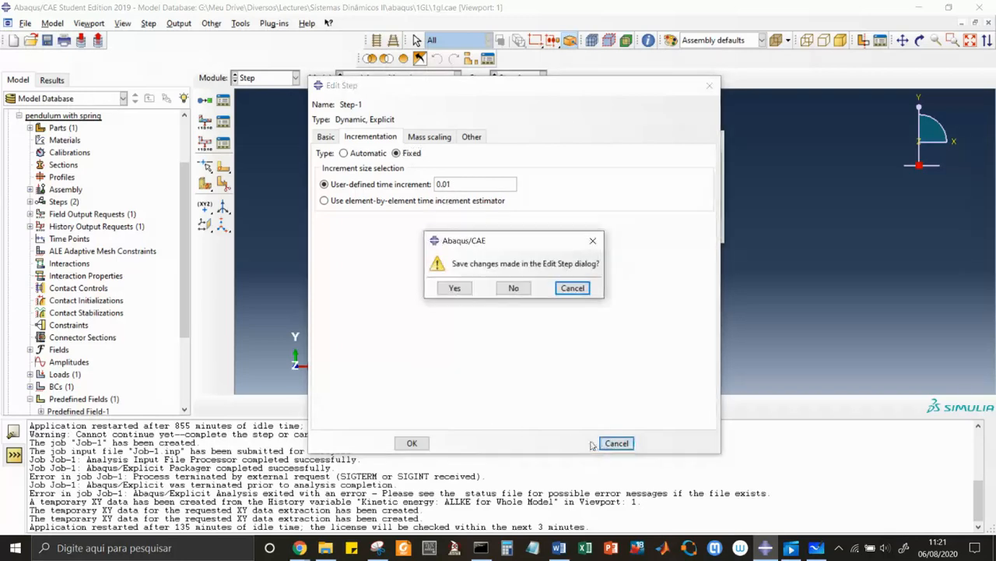
{"action": "left_click", "coordinate": [513, 288]}
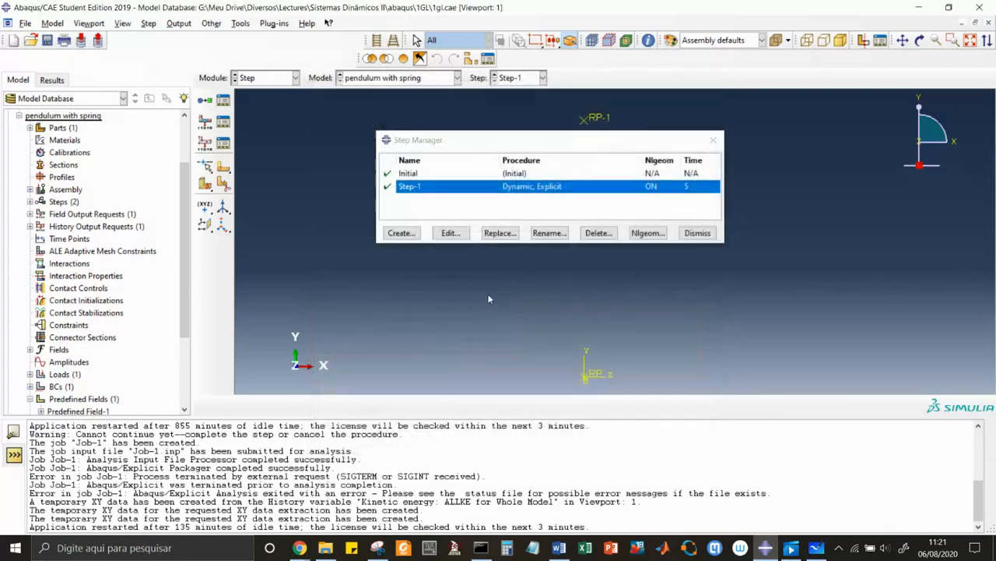
Set the time period of Step-1 to 3 and close the Step Manager.
{"action": "double_click", "coordinate": [686, 191]}
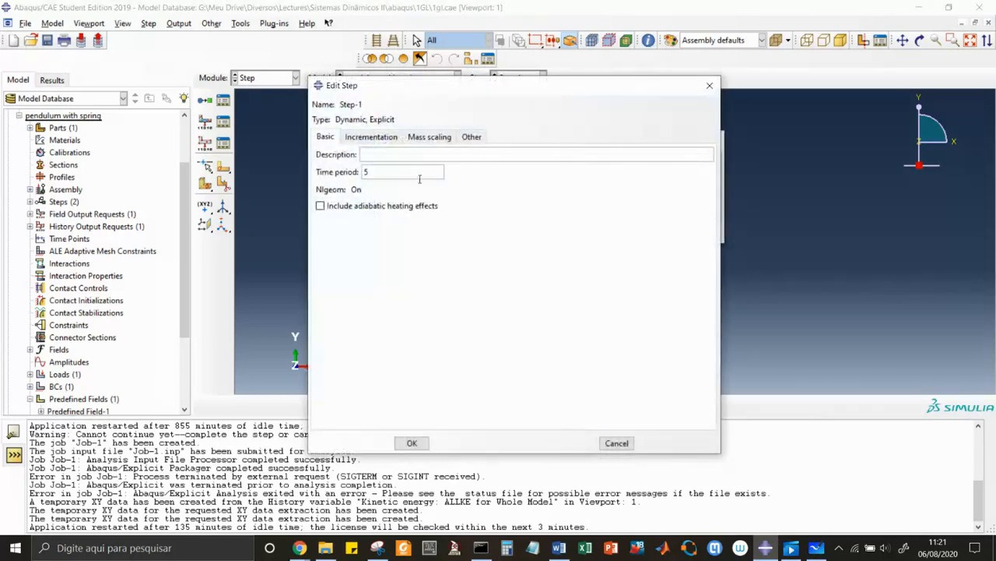
{"action": "left_click_drag", "start_coordinate": [411, 173], "coordinate": [342, 172]}
{"action": "left_click", "coordinate": [412, 443]}
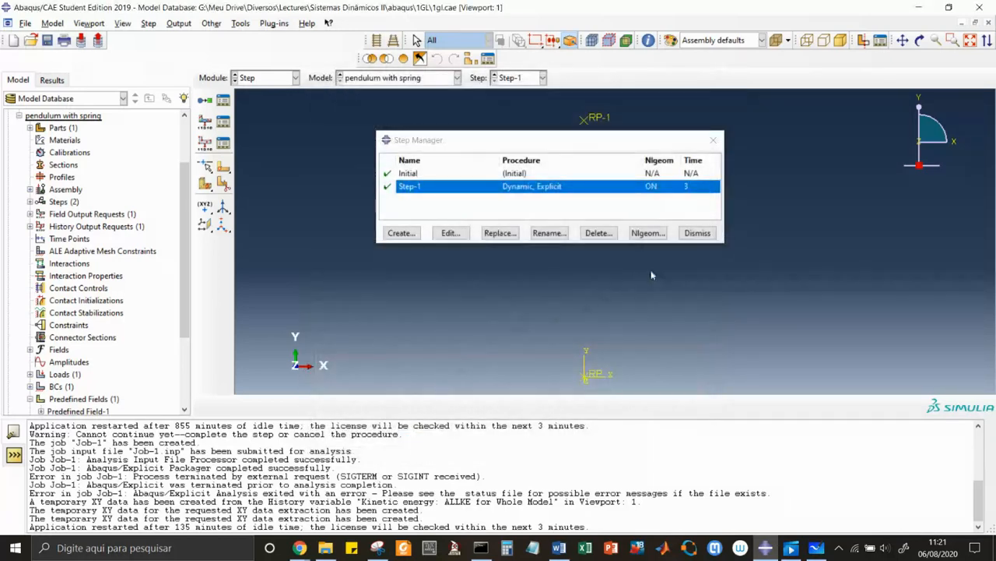
{"action": "left_click", "coordinate": [697, 232]}
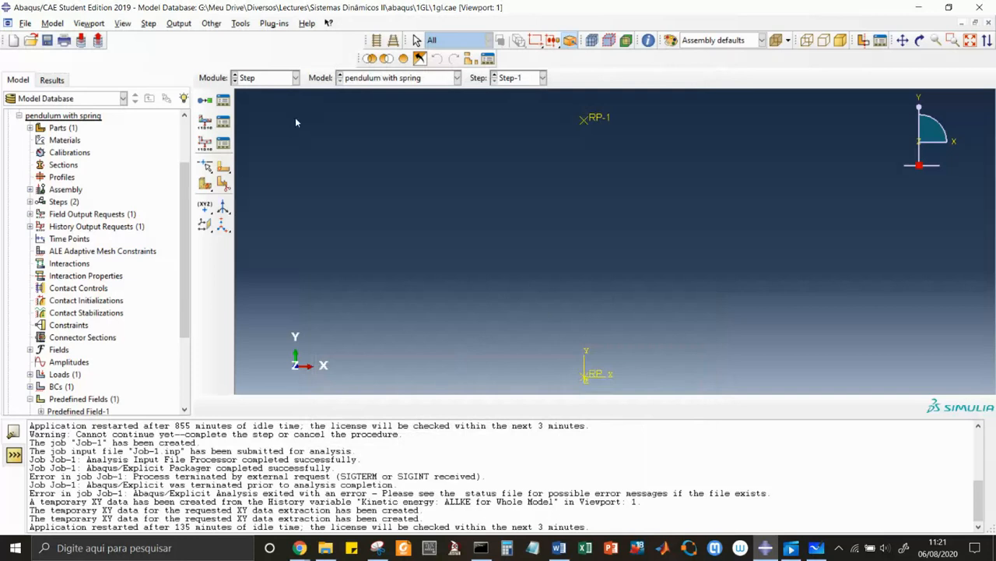
In the Load module, review the boundary condition and load entries of the pendulum with spring model.
{"action": "left_click", "coordinate": [296, 78]}
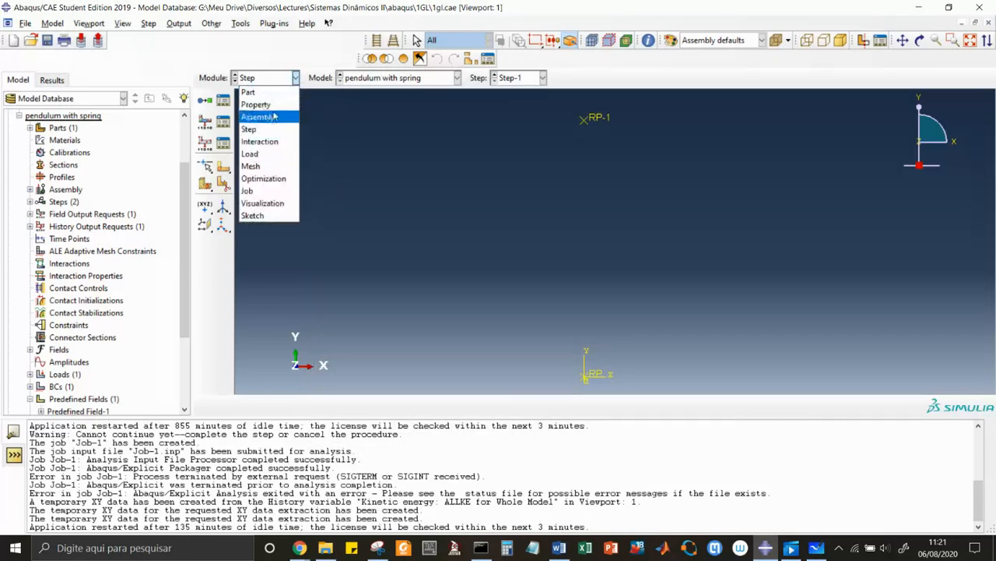
{"action": "left_click", "coordinate": [257, 154]}
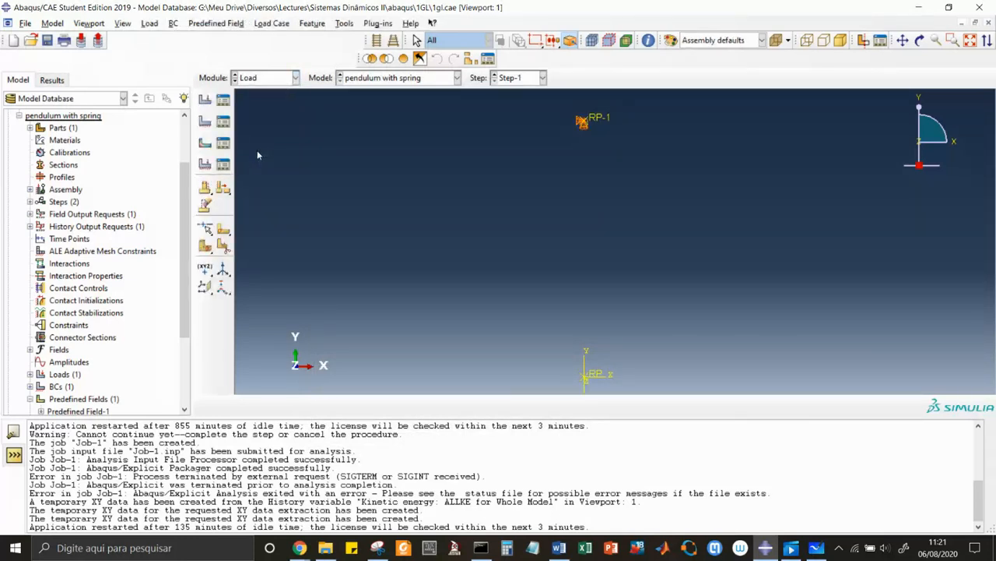
{"action": "left_click", "coordinate": [223, 122]}
{"action": "left_click_drag", "start_coordinate": [294, 153], "coordinate": [369, 168]}
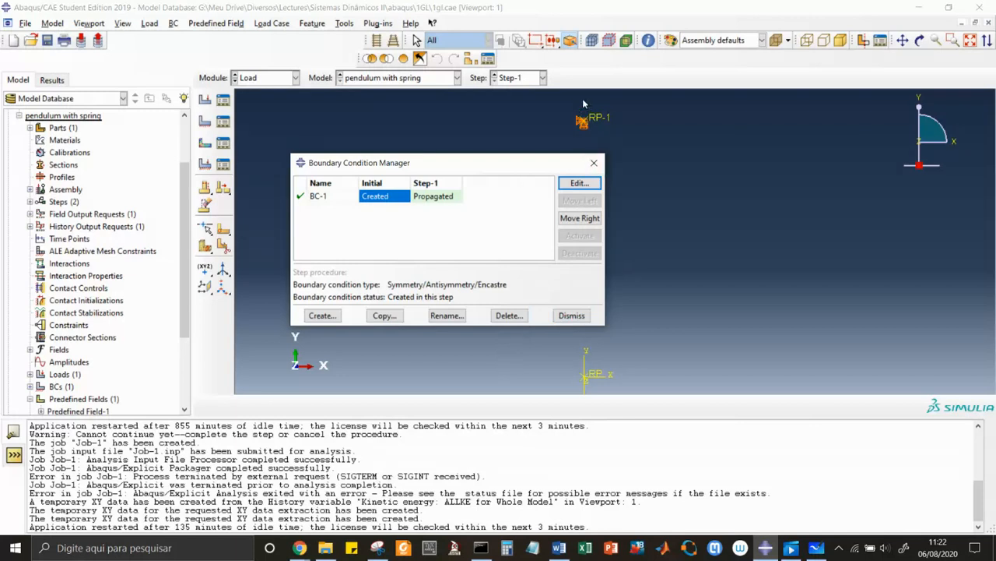
{"action": "left_click", "coordinate": [572, 316]}
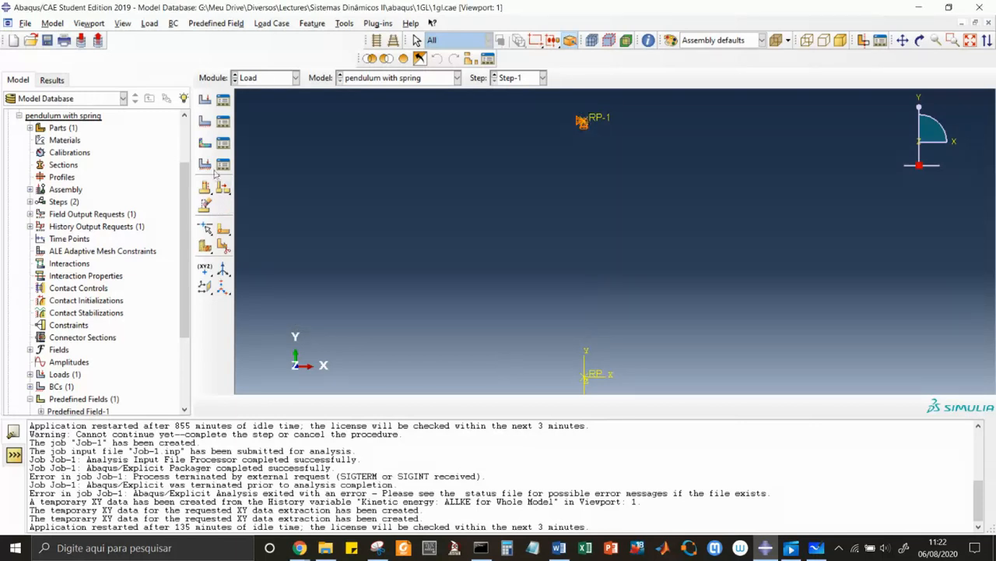
{"action": "left_click", "coordinate": [223, 101]}
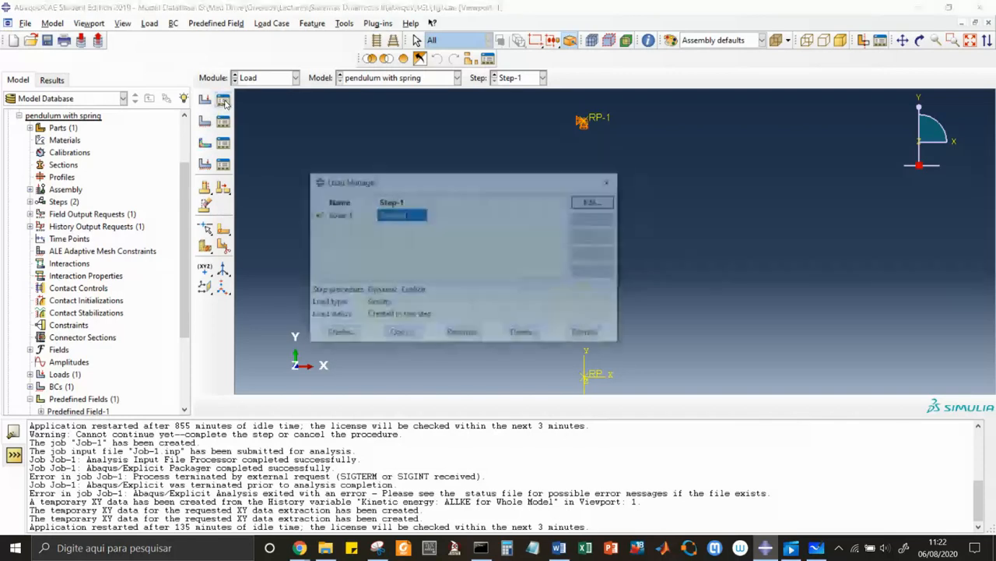
{"action": "left_click", "coordinate": [590, 334]}
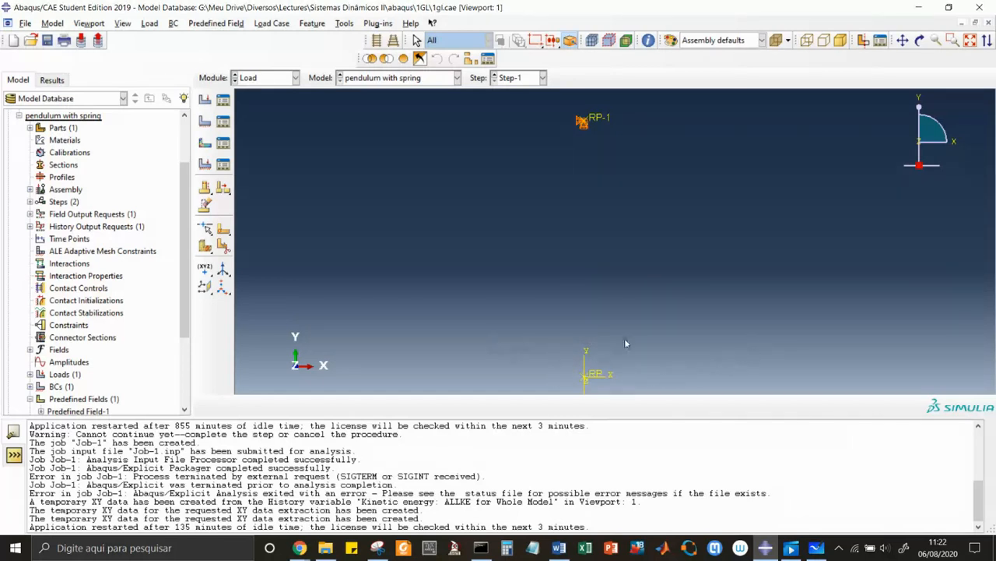
Inspect the type, region and velocity components of Predefined Field-1 without changing them.
{"action": "left_click", "coordinate": [296, 77]}
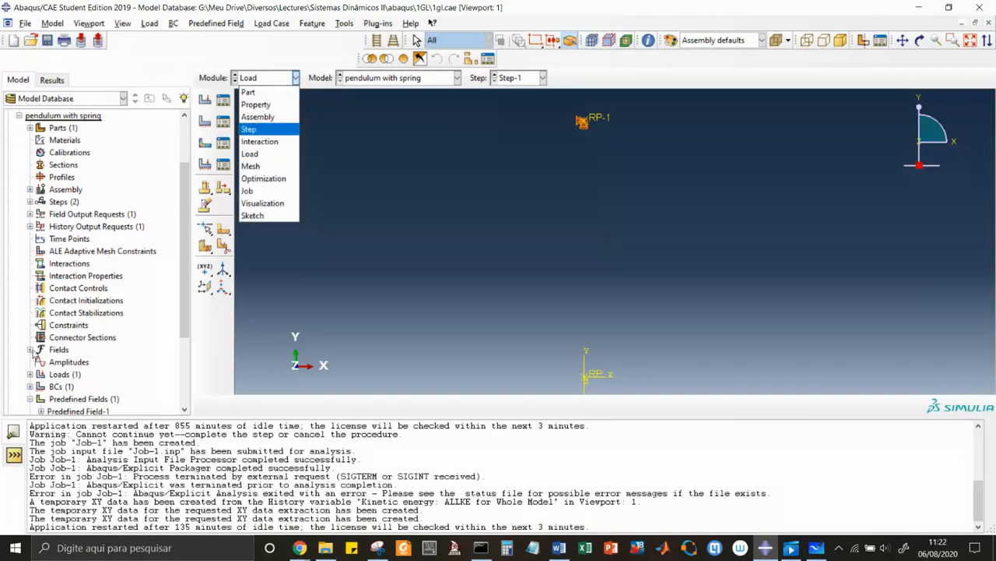
{"action": "left_click", "coordinate": [33, 355]}
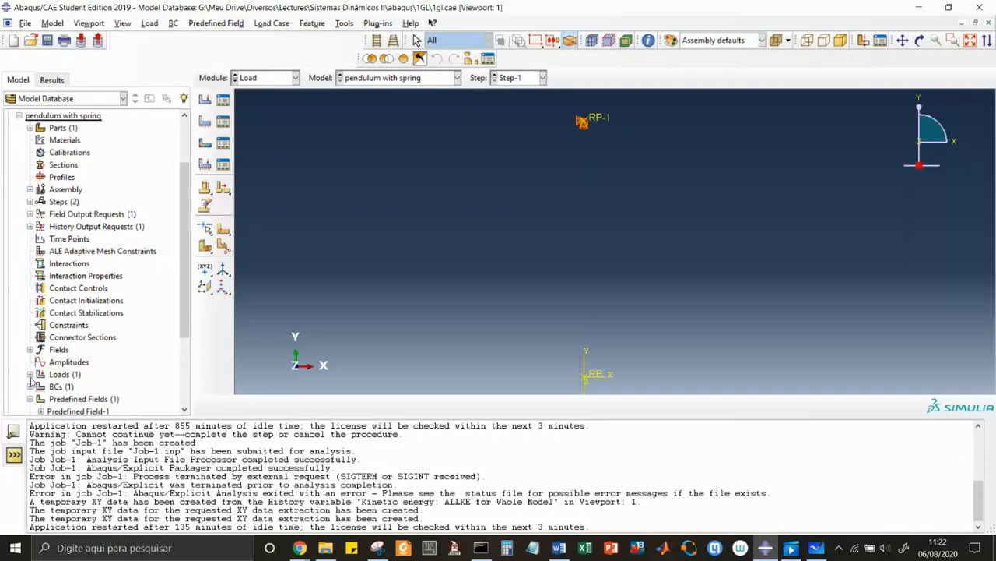
{"action": "left_click", "coordinate": [29, 386]}
{"action": "scroll", "coordinate": [31, 389], "scroll_direction": "down", "scroll_amount": 3}
{"action": "scroll", "coordinate": [31, 388], "scroll_direction": "down", "scroll_amount": 1}
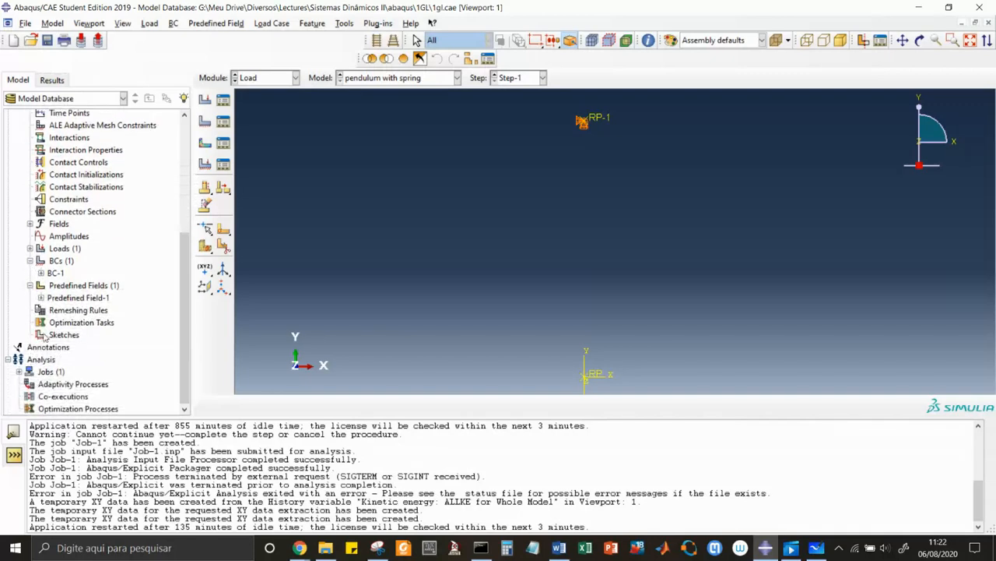
{"action": "double_click", "coordinate": [65, 299]}
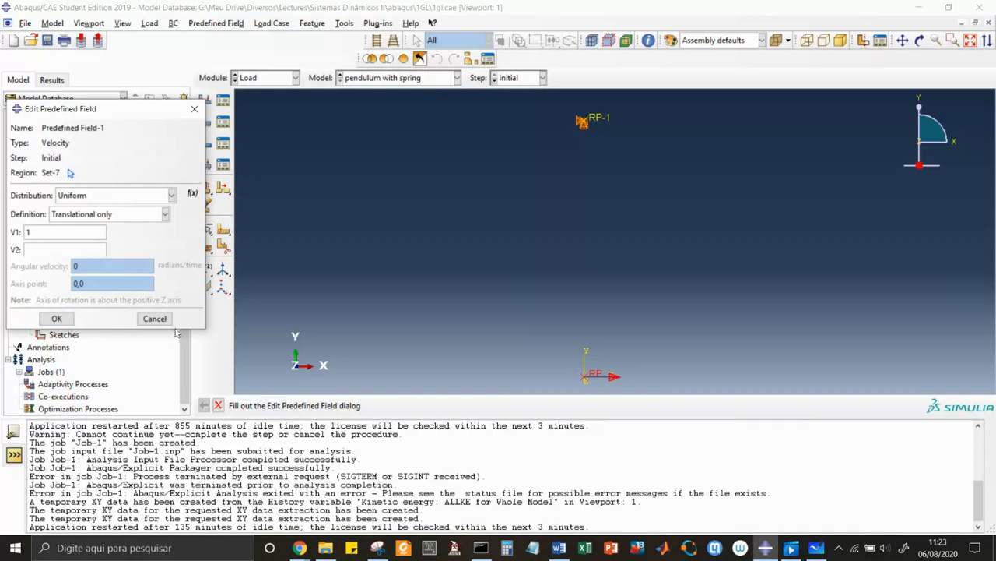
{"action": "left_click", "coordinate": [153, 320]}
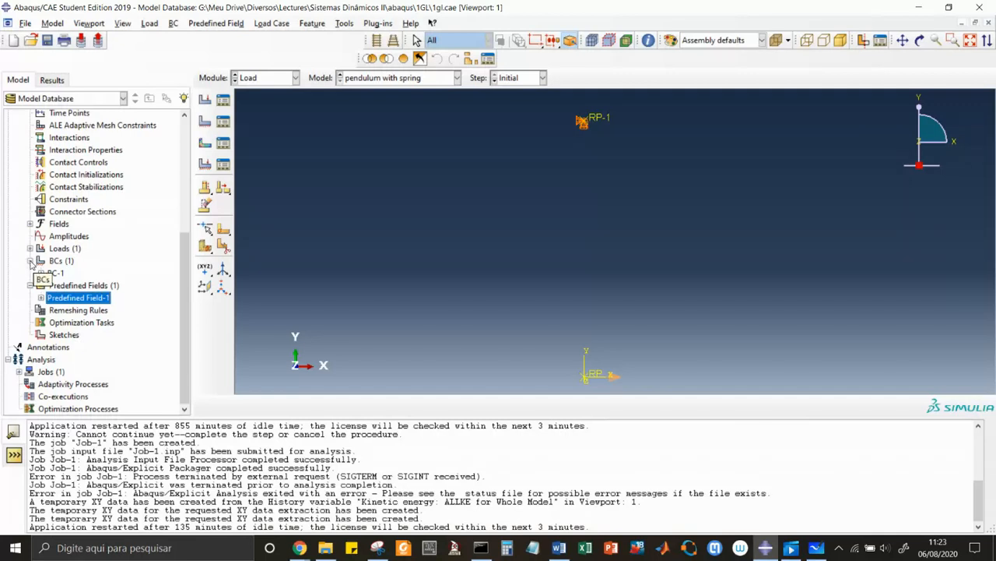
{"action": "left_click", "coordinate": [29, 224]}
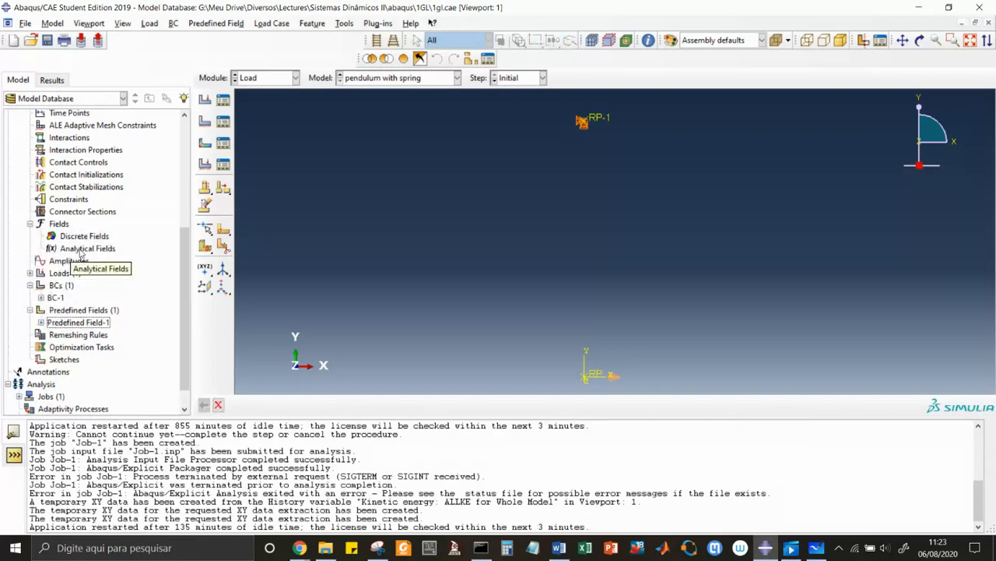
{"action": "double_click", "coordinate": [80, 249]}
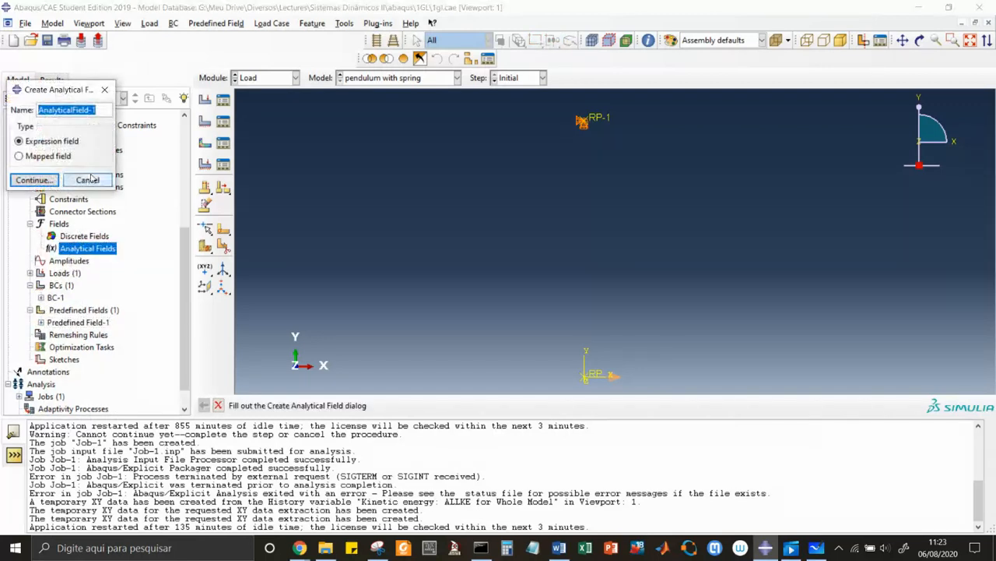
{"action": "left_click", "coordinate": [89, 179]}
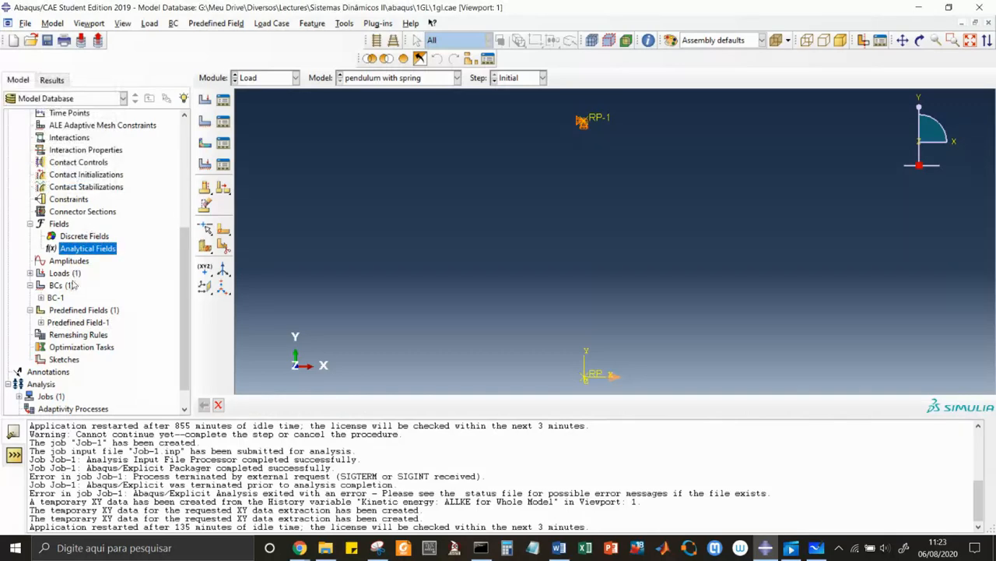
Recheck Predefined Field-1 and examine its Initial and Step-1 states, leaving the velocity definition as it is.
{"action": "double_click", "coordinate": [79, 323]}
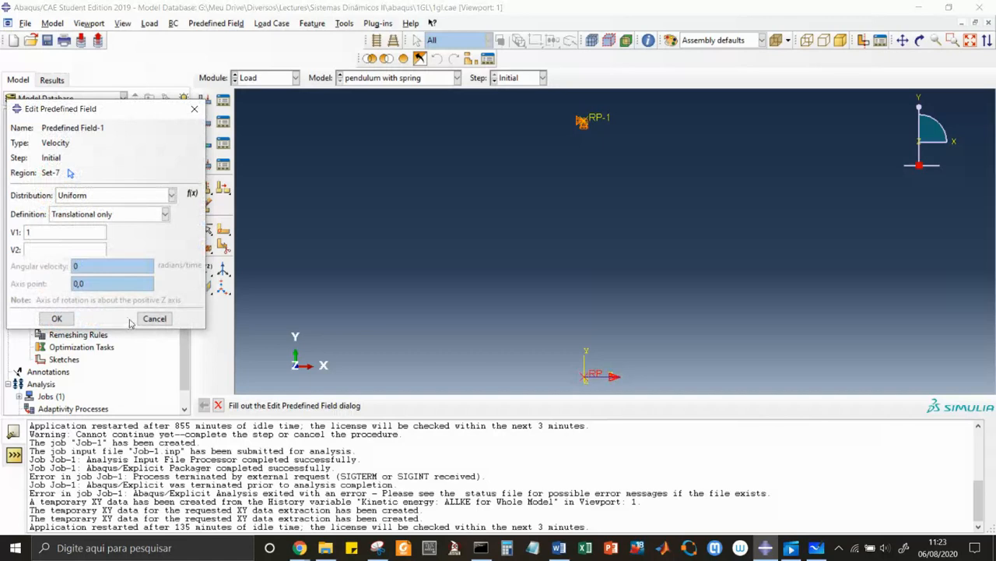
{"action": "left_click", "coordinate": [154, 318]}
{"action": "left_click", "coordinate": [42, 323]}
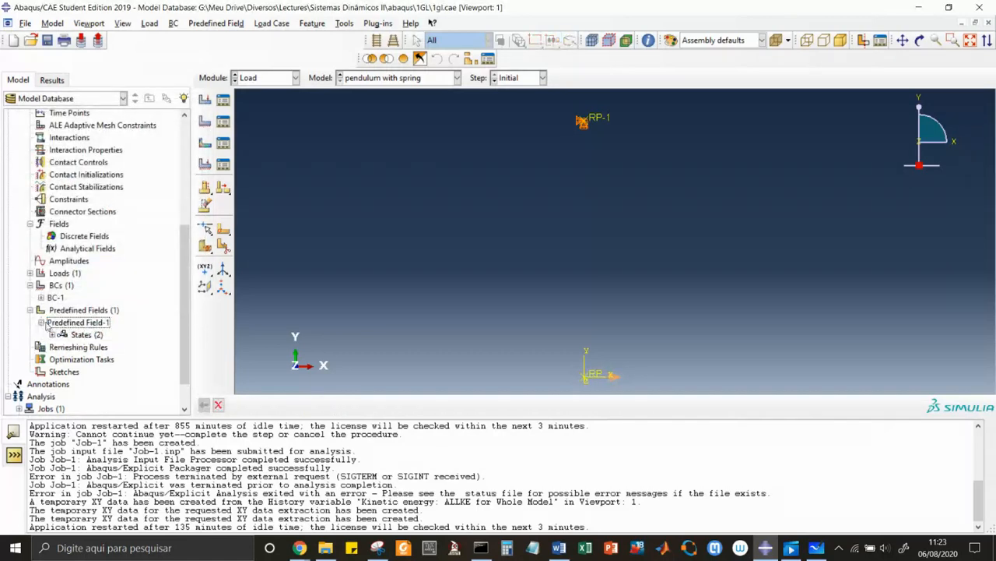
{"action": "left_click", "coordinate": [53, 334]}
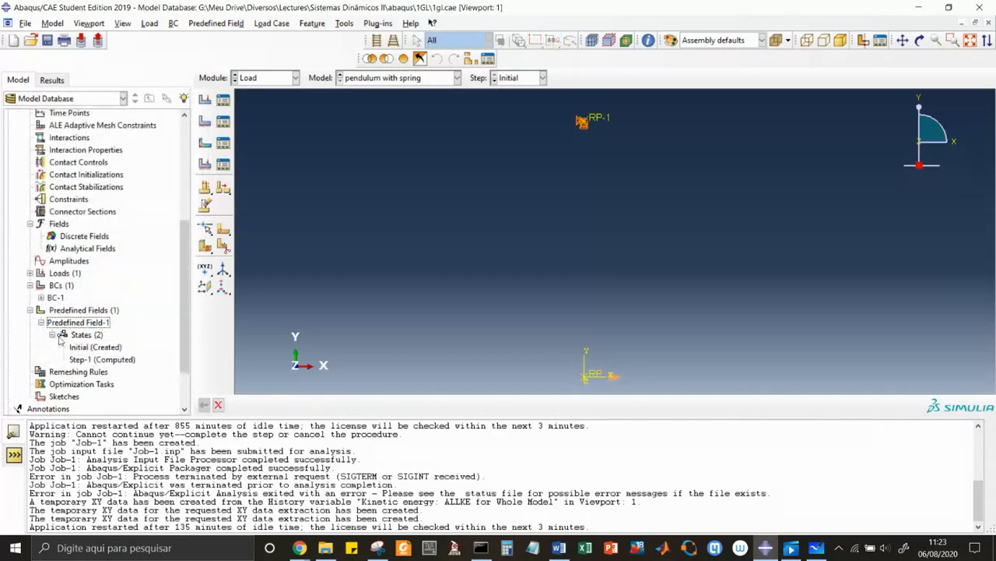
{"action": "double_click", "coordinate": [94, 347]}
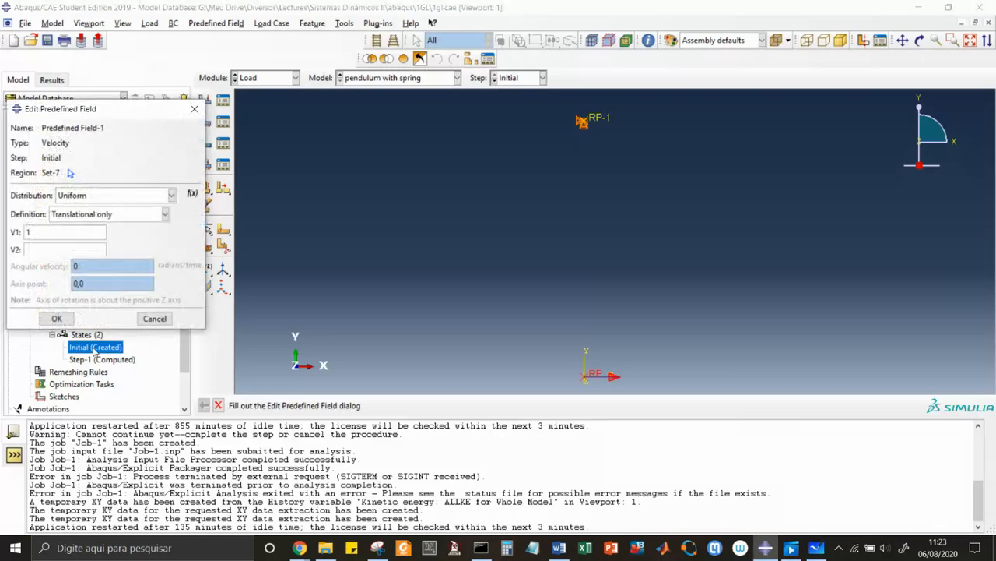
{"action": "left_click", "coordinate": [154, 318]}
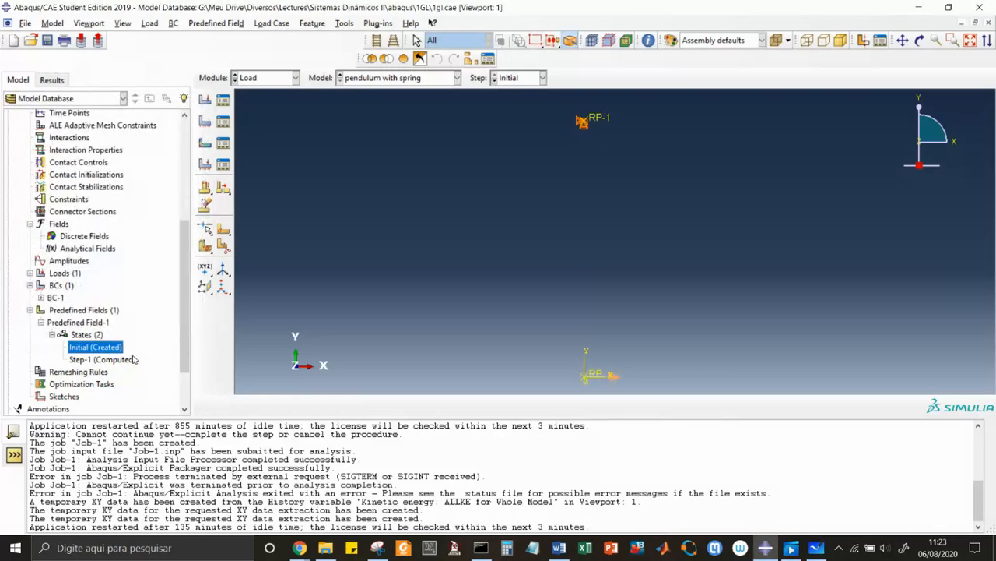
{"action": "left_click", "coordinate": [131, 361]}
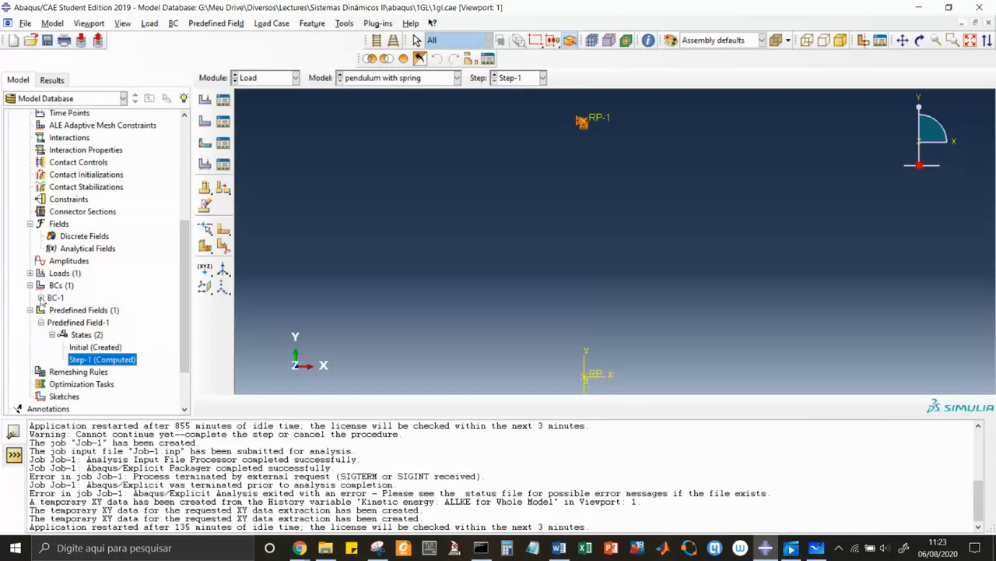
Examine the states of BC-1 and the gravity components of Load-1 in Step-1 without changing them.
{"action": "left_click", "coordinate": [42, 297]}
{"action": "left_click", "coordinate": [52, 310]}
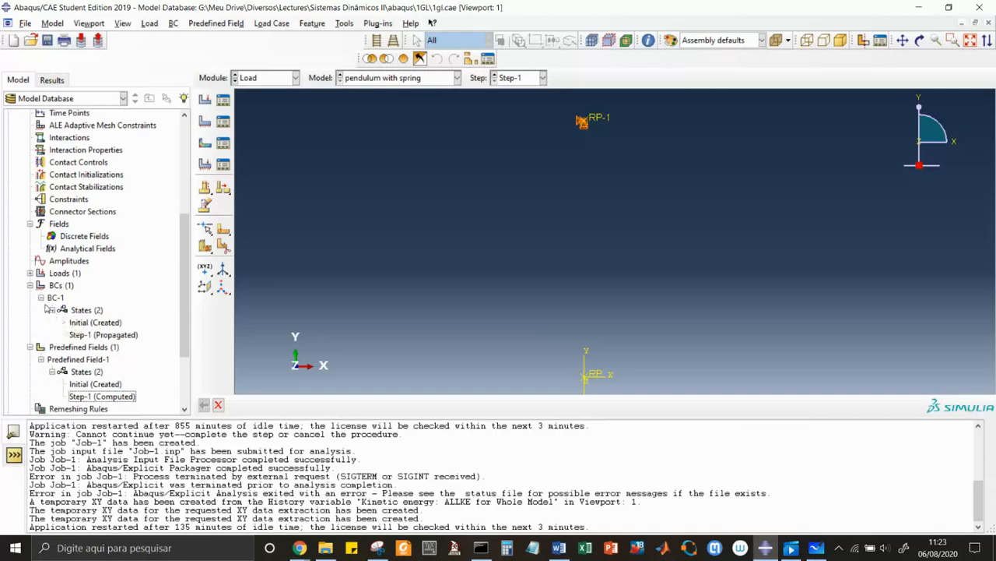
{"action": "left_click", "coordinate": [30, 273]}
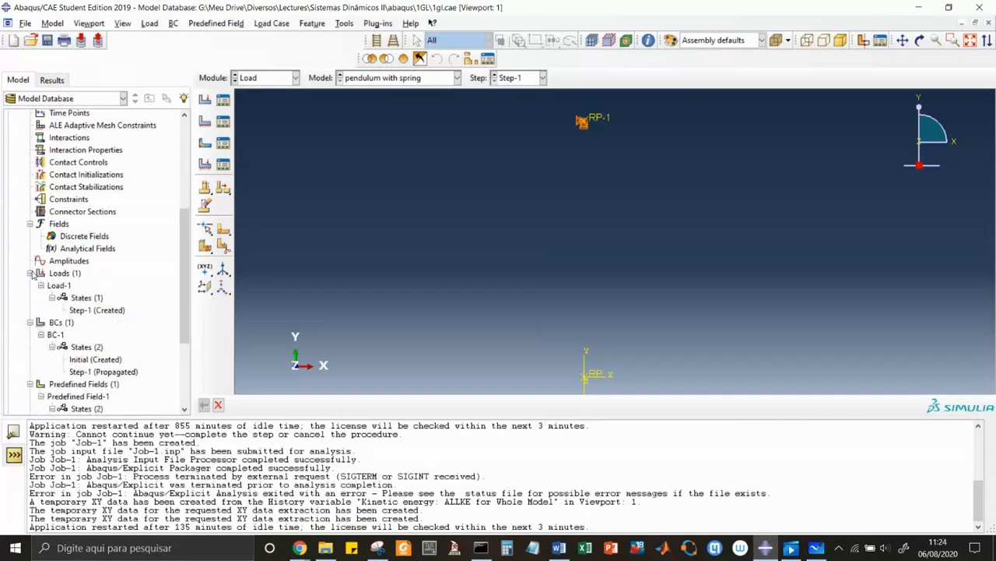
{"action": "double_click", "coordinate": [91, 311]}
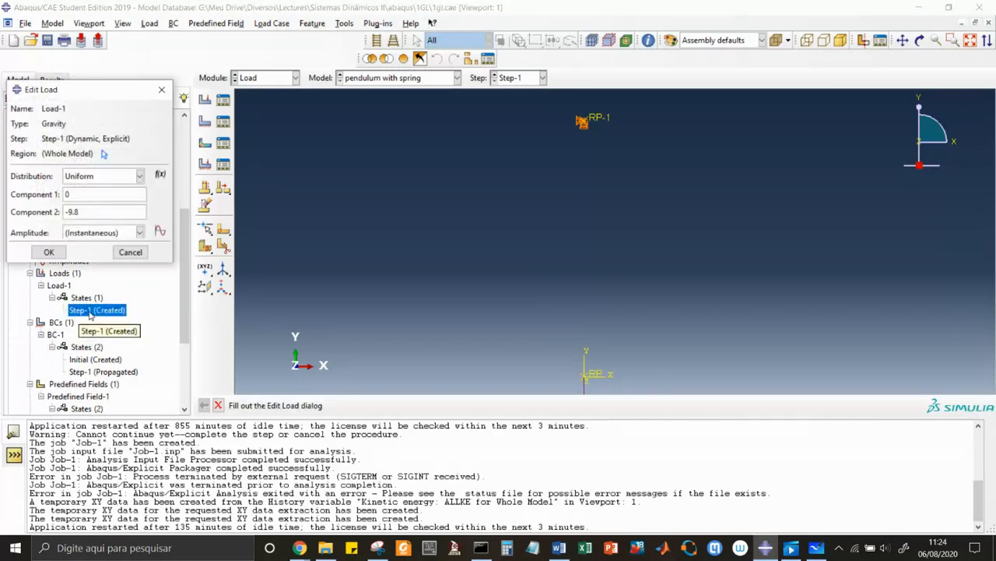
{"action": "left_click_drag", "start_coordinate": [122, 94], "coordinate": [379, 106]}
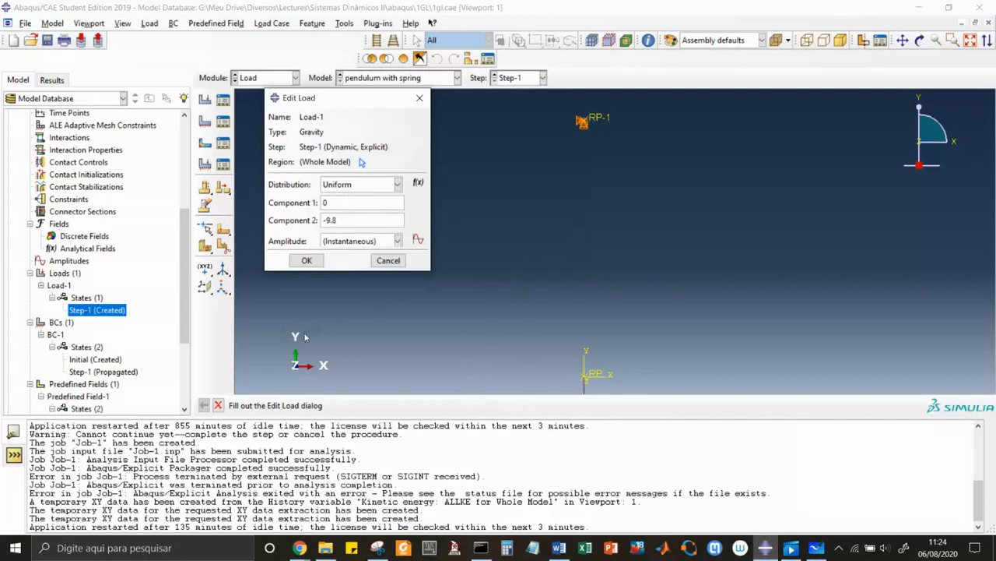
{"action": "left_click", "coordinate": [389, 258]}
{"action": "left_click", "coordinate": [388, 261]}
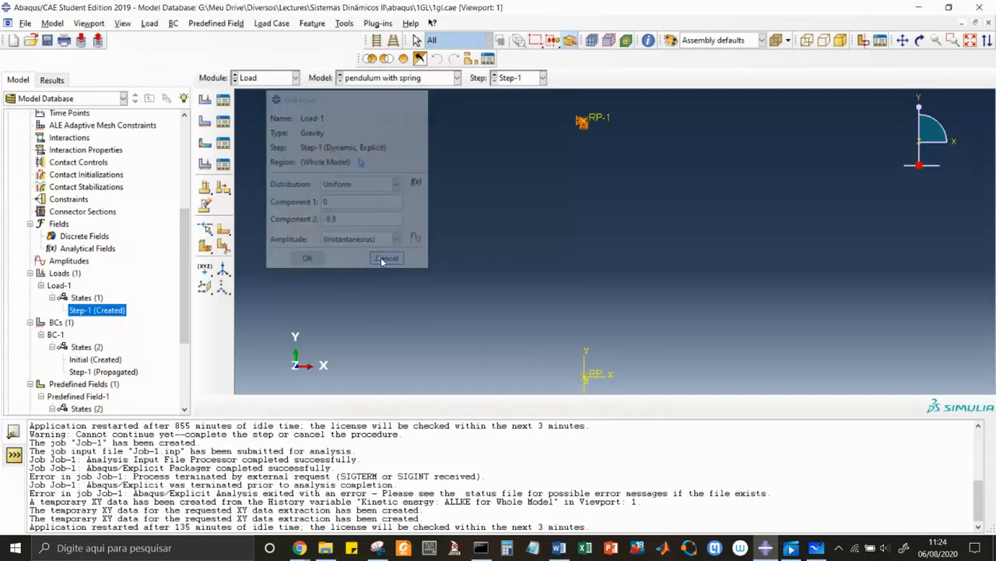
{"action": "left_click", "coordinate": [42, 285]}
{"action": "left_click", "coordinate": [30, 273]}
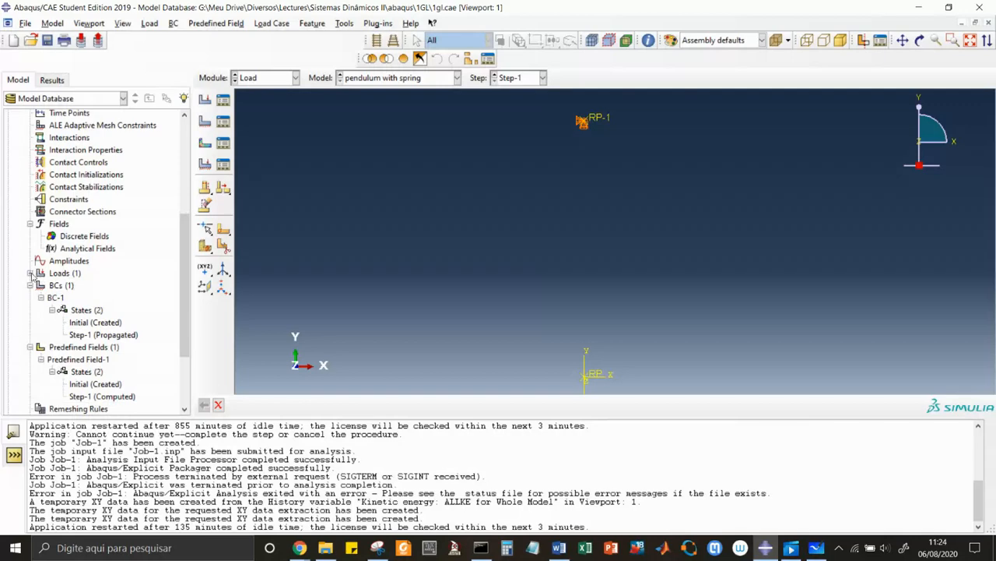
{"action": "left_click", "coordinate": [31, 285]}
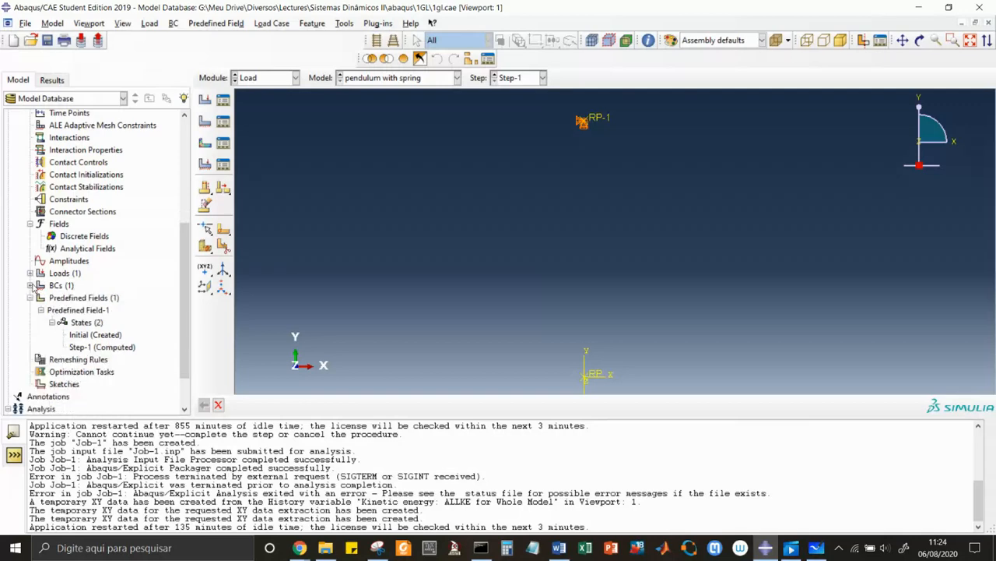
Go to the Job module and open the results of Job-1.
{"action": "left_click", "coordinate": [295, 79]}
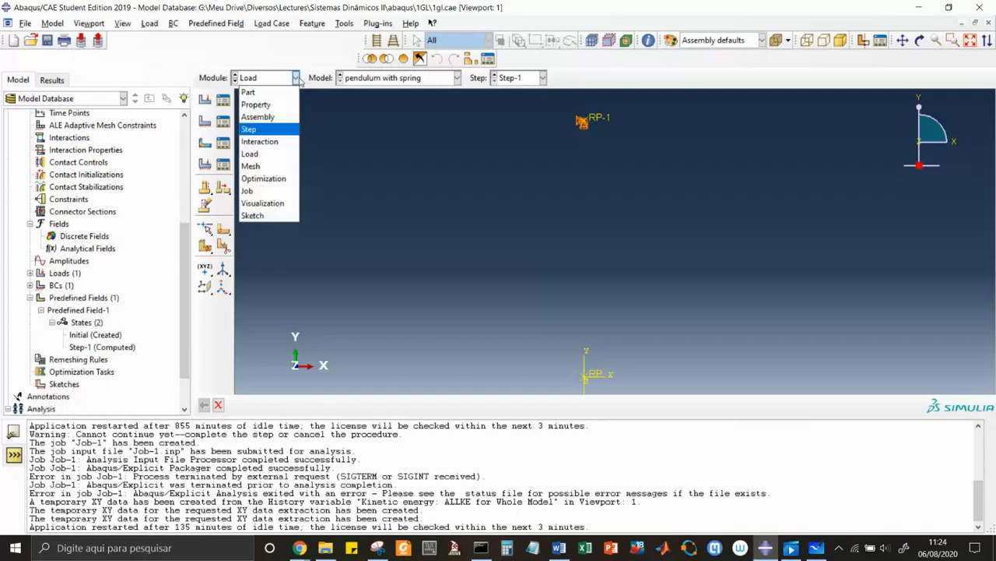
{"action": "left_click", "coordinate": [247, 192]}
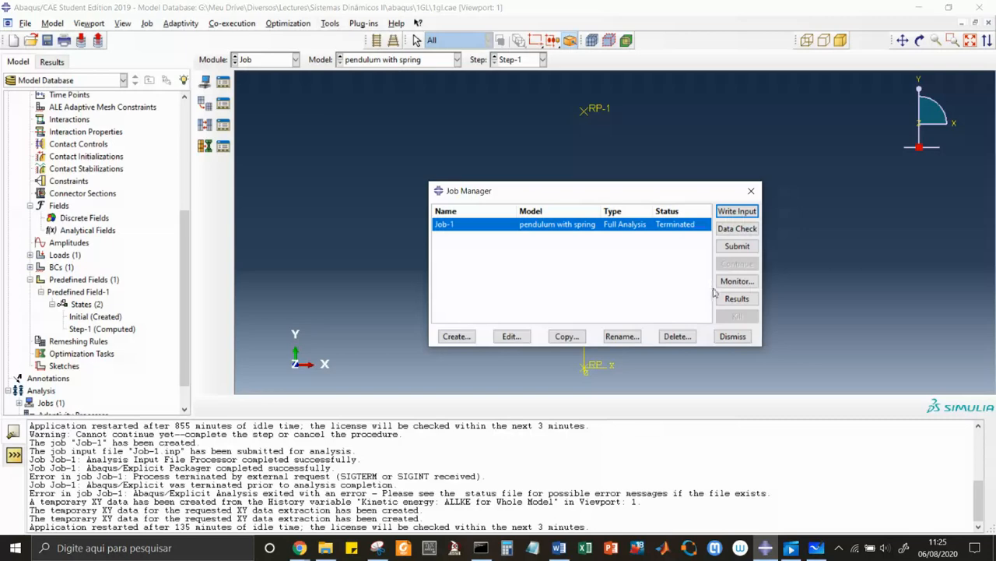
{"action": "left_click", "coordinate": [736, 299]}
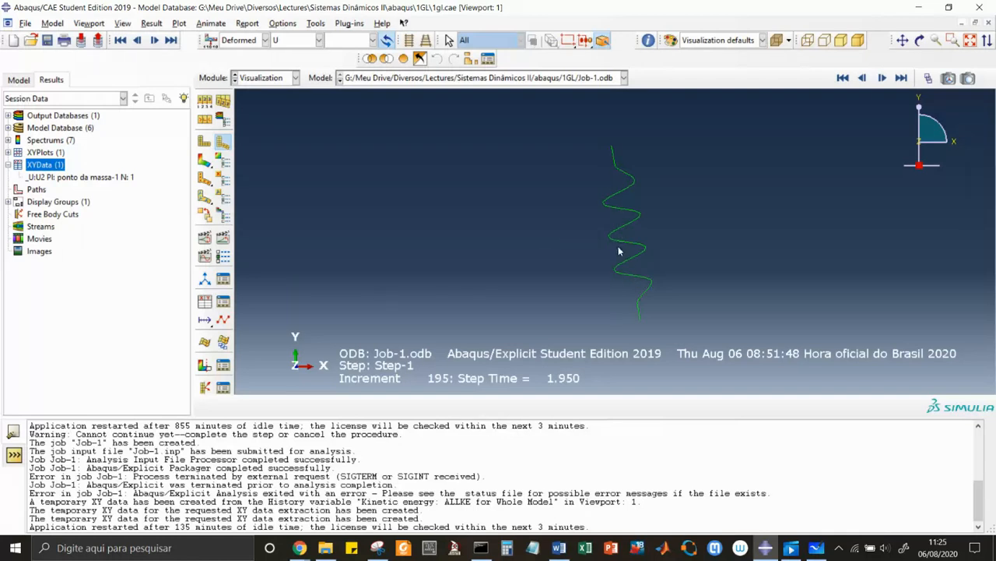
Show the mass/inertia elements in the ODB display and set the entity symbol size to 25.
{"action": "left_click", "coordinate": [956, 143]}
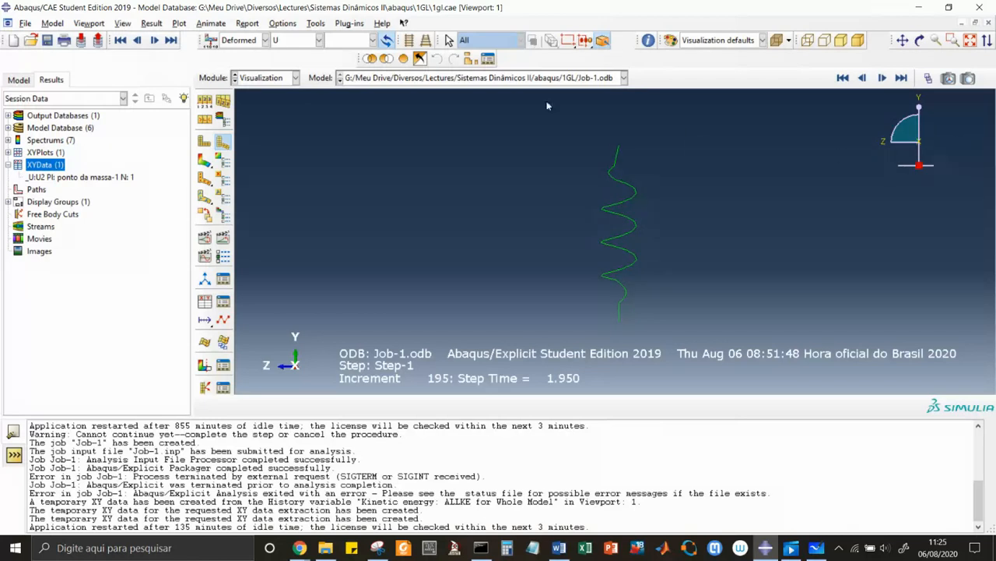
{"action": "left_click", "coordinate": [125, 24]}
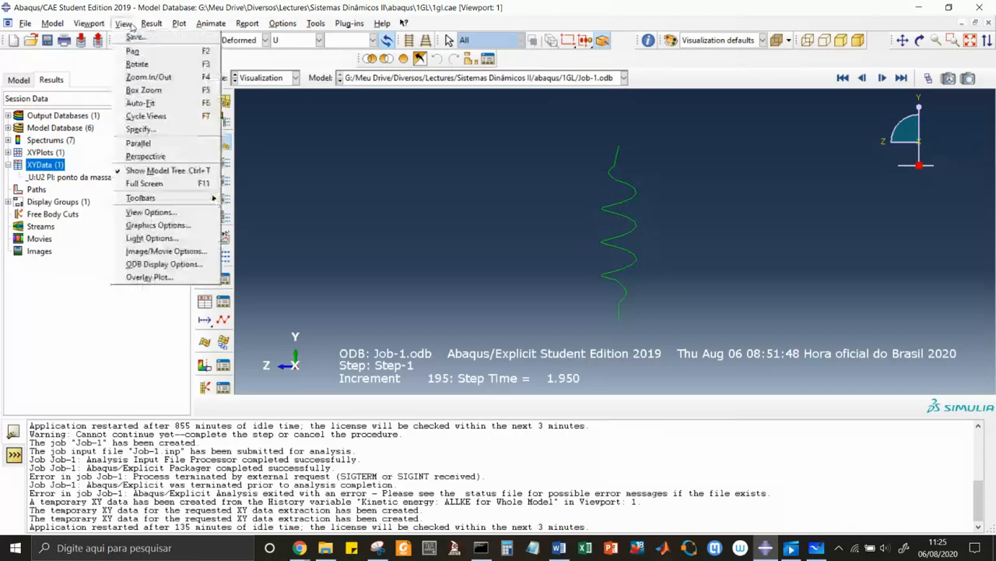
{"action": "left_click", "coordinate": [165, 265]}
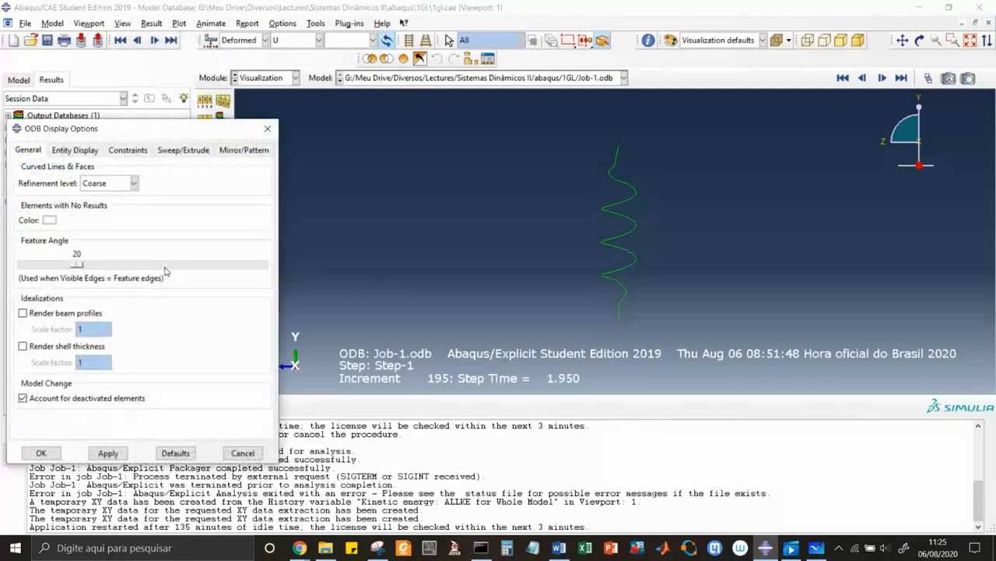
{"action": "left_click", "coordinate": [71, 151]}
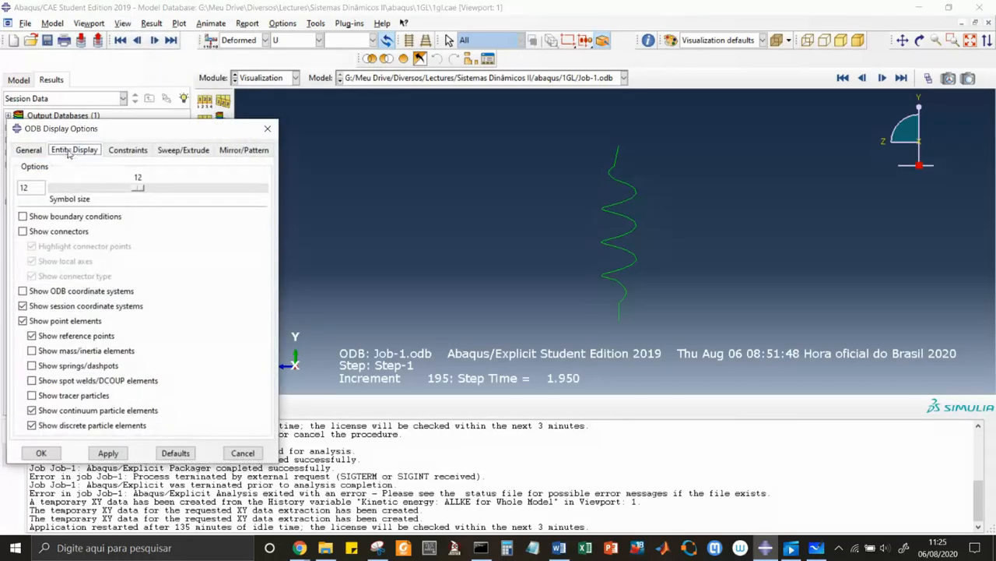
{"action": "left_click", "coordinate": [31, 351]}
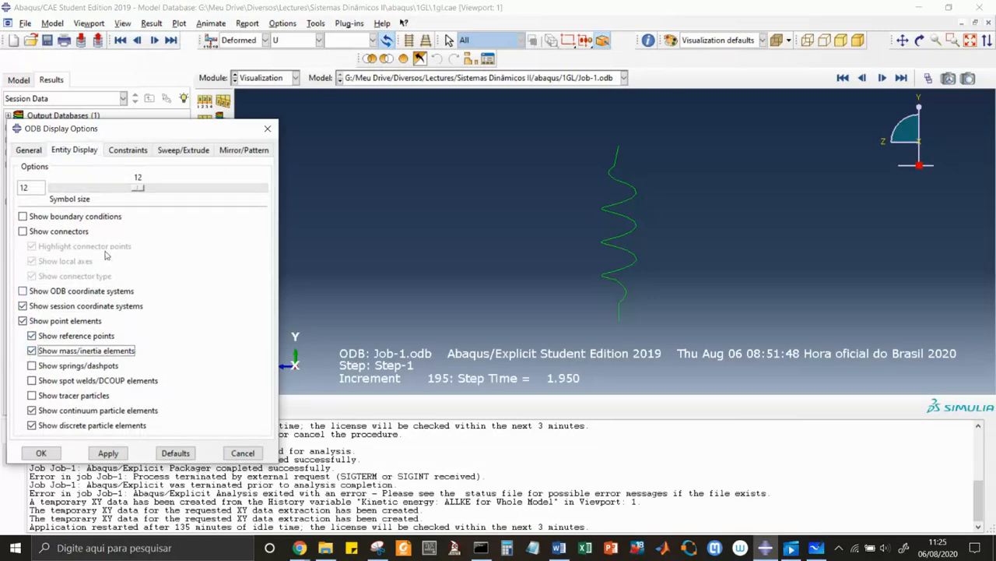
{"action": "left_click", "coordinate": [113, 455]}
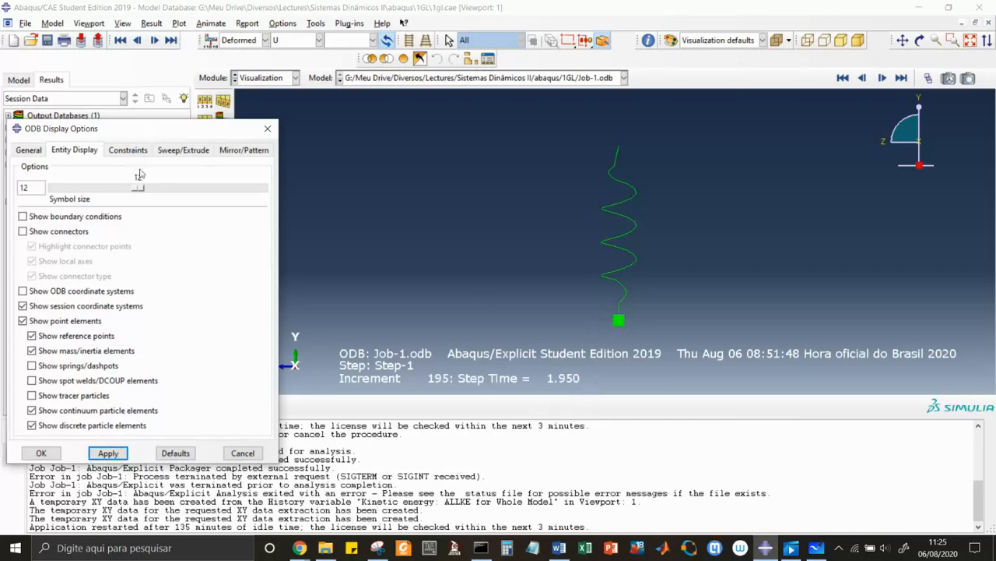
{"action": "left_click_drag", "start_coordinate": [138, 188], "coordinate": [230, 202]}
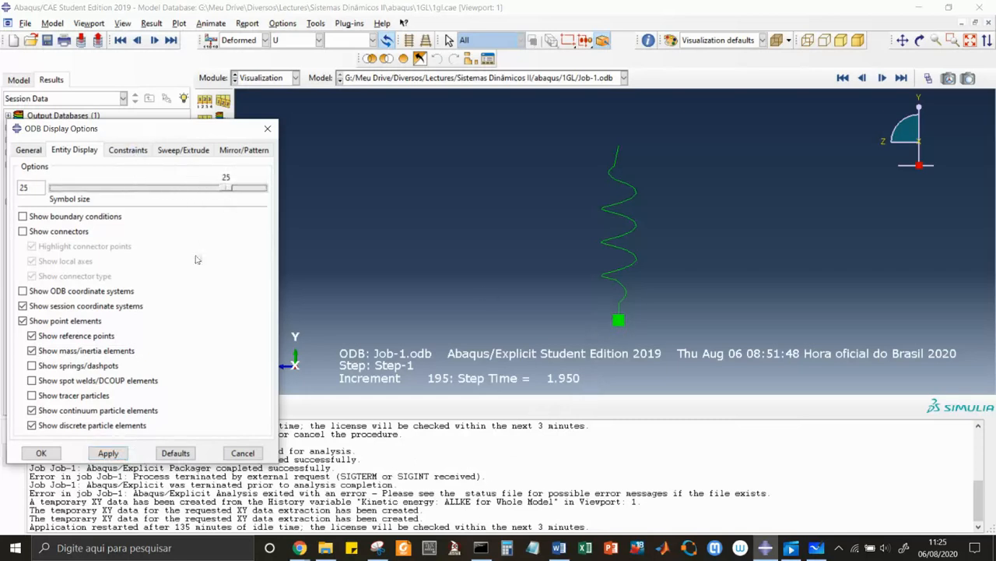
{"action": "left_click", "coordinate": [109, 453]}
{"action": "left_click", "coordinate": [47, 453]}
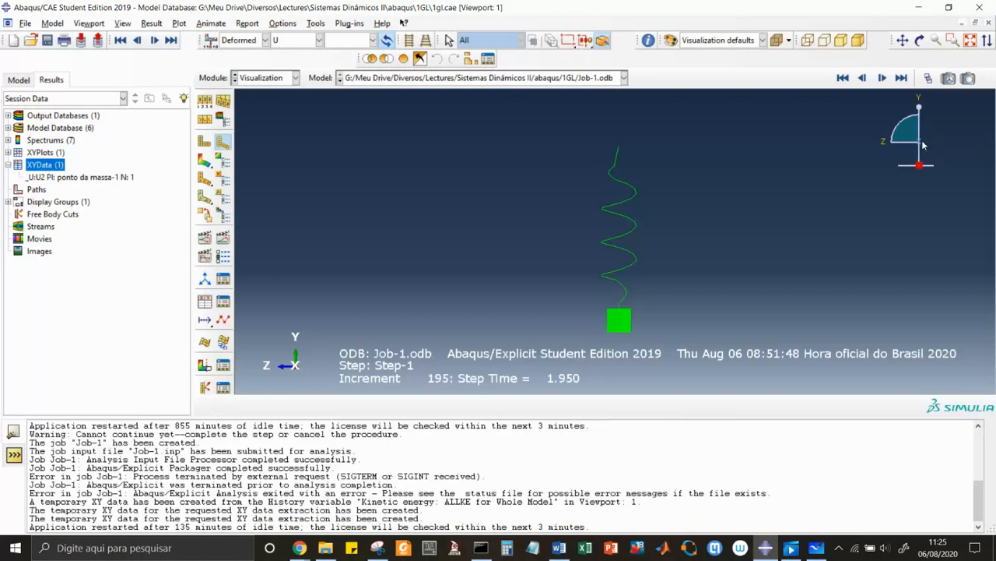
Return to the front XY view of the spring and animate the deformed shape's time history.
{"action": "left_click", "coordinate": [884, 143]}
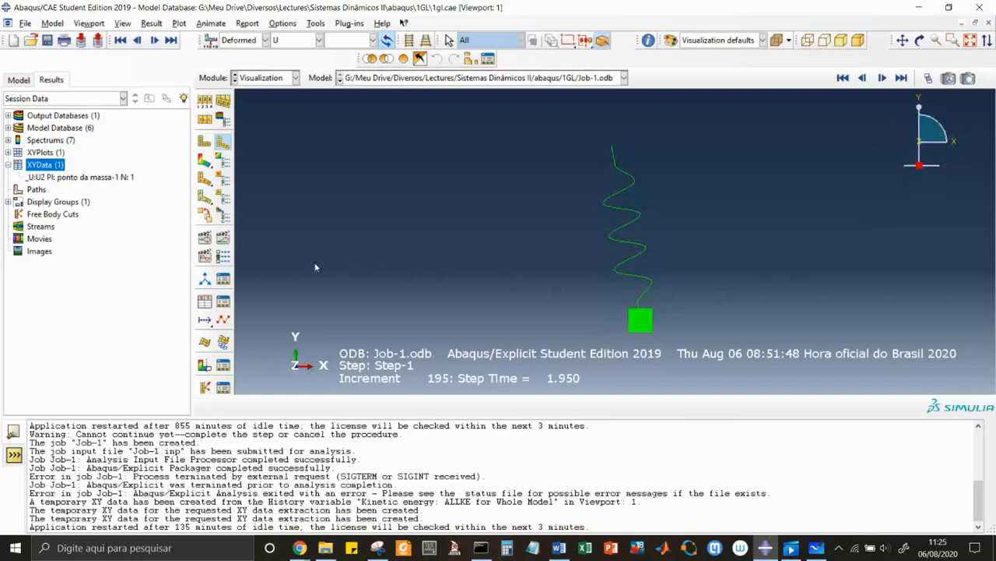
{"action": "left_click", "coordinate": [224, 238]}
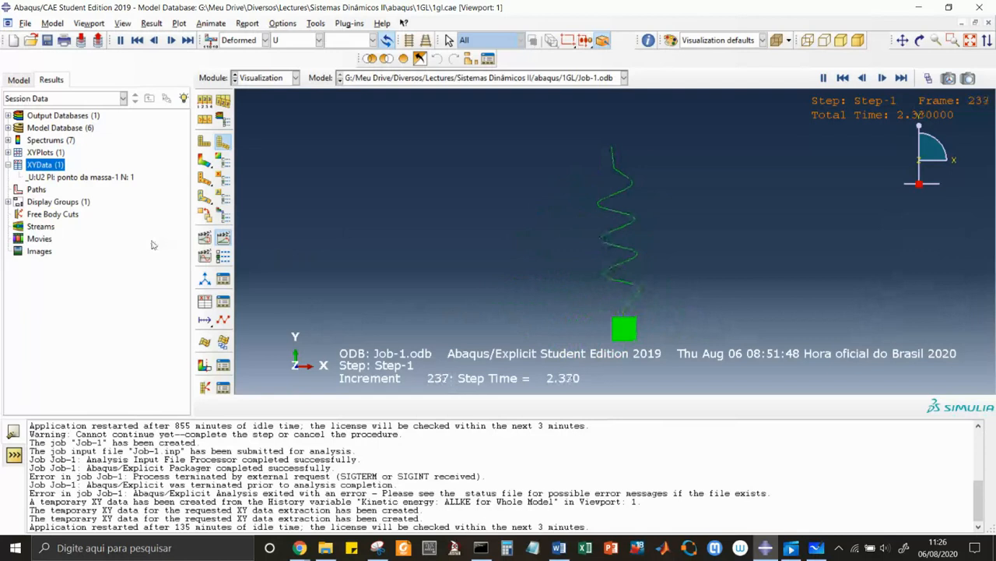
Delete the existing U2 displacement XY data of the mass point from the session data.
{"action": "left_click", "coordinate": [66, 178]}
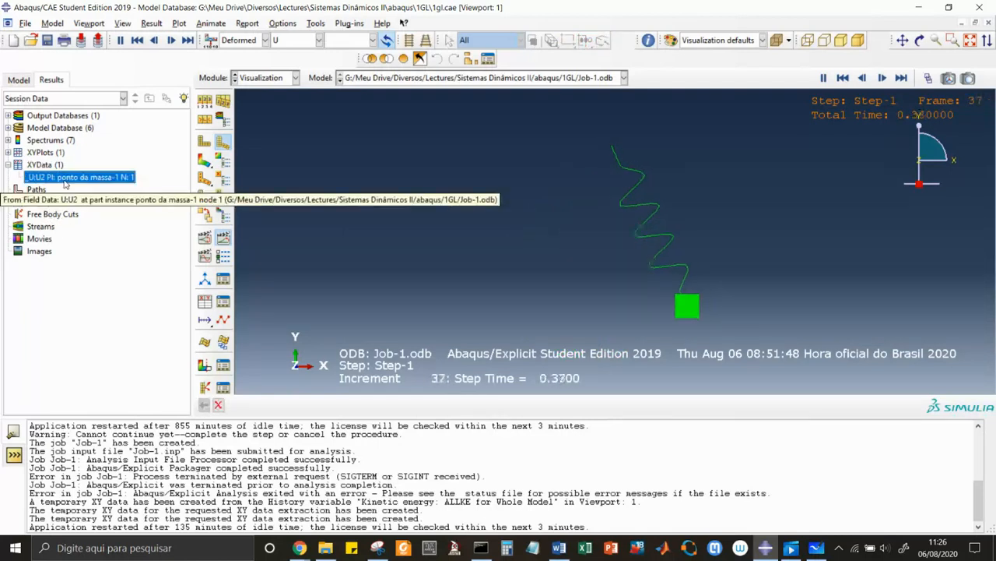
{"action": "right_click", "coordinate": [65, 181]}
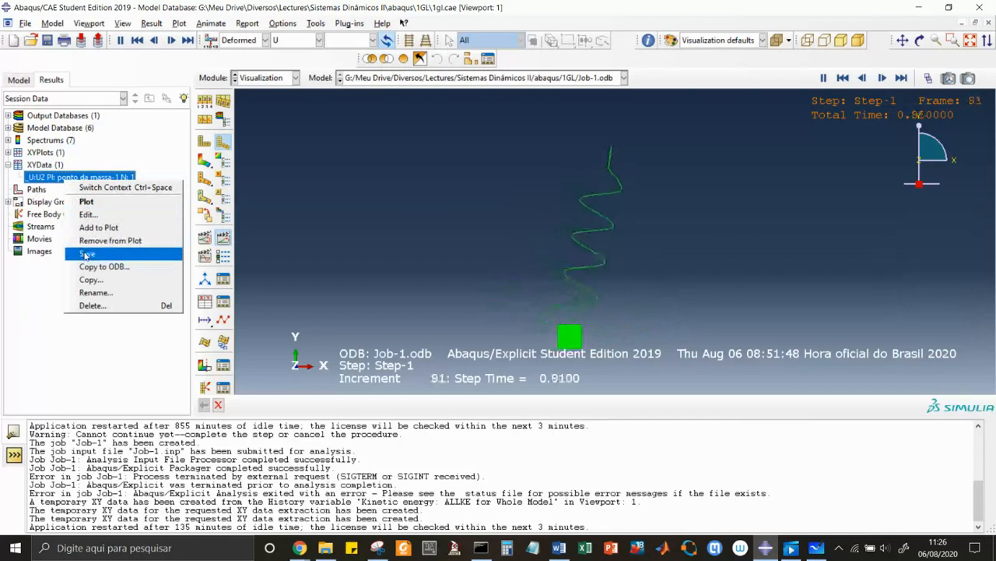
{"action": "left_click", "coordinate": [92, 305]}
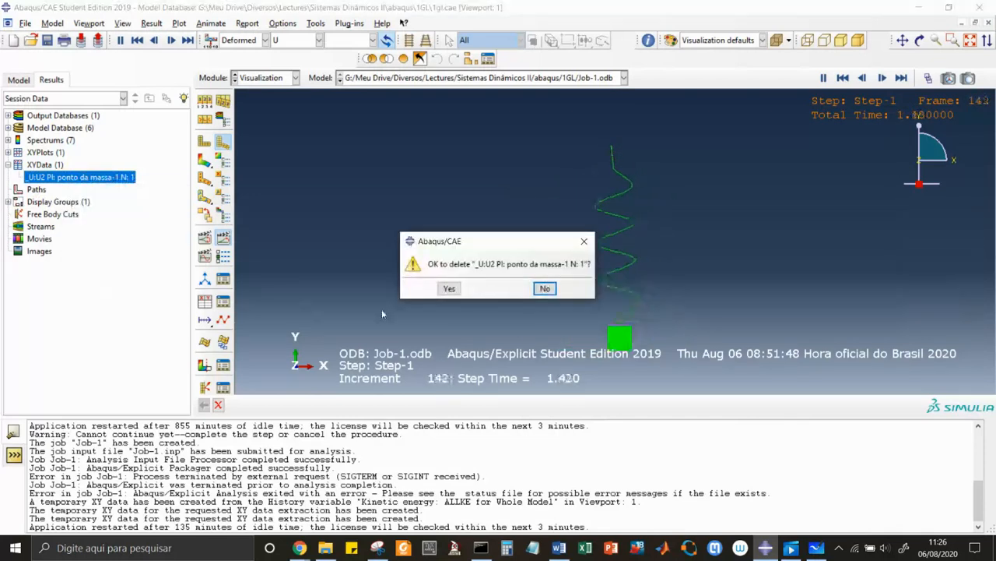
{"action": "left_click", "coordinate": [450, 289]}
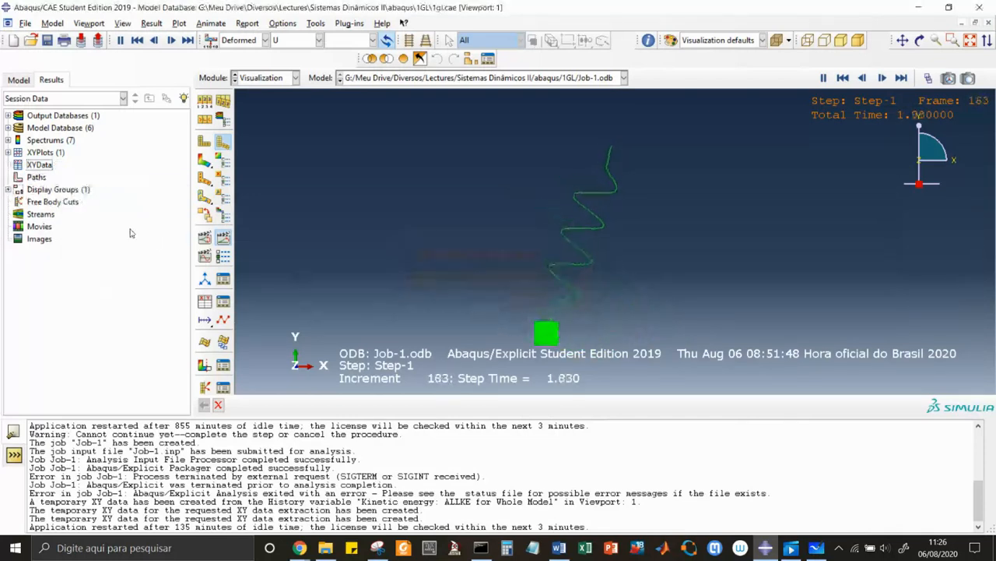
Create XY data from ODB field output, using spatial displacement component U2 at the Unique Nodal position.
{"action": "right_click", "coordinate": [42, 171]}
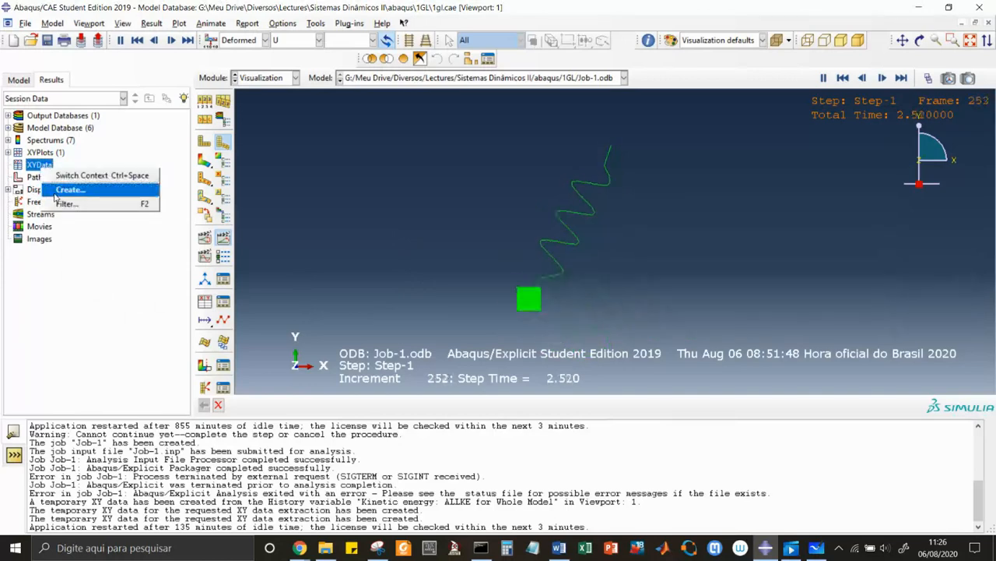
{"action": "left_click", "coordinate": [62, 189]}
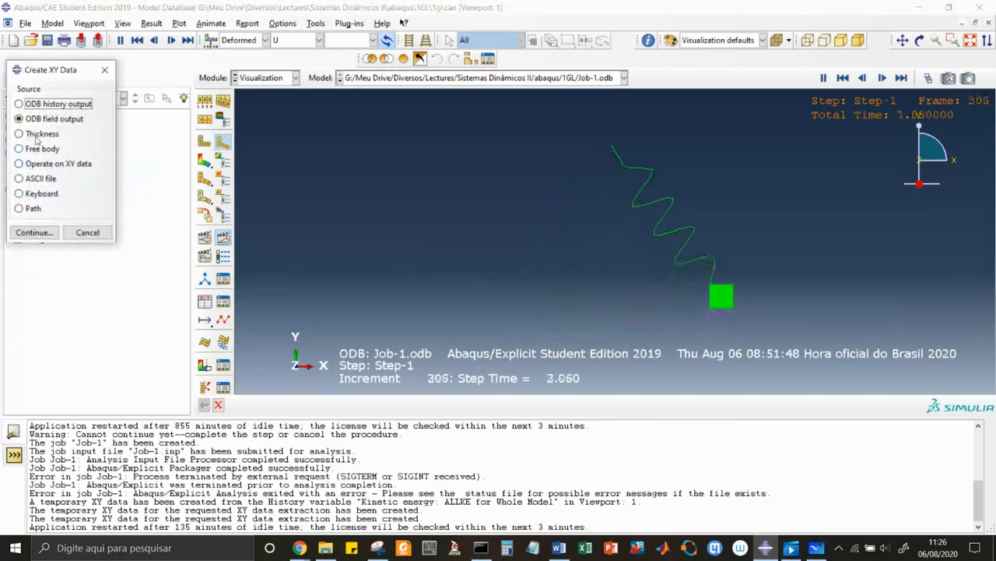
{"action": "left_click", "coordinate": [37, 234]}
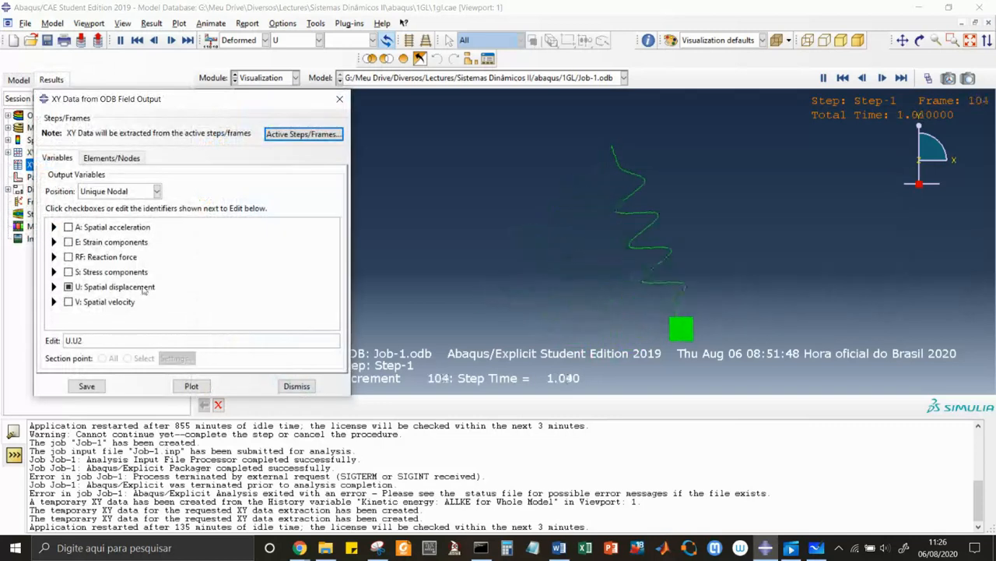
{"action": "left_click", "coordinate": [54, 286]}
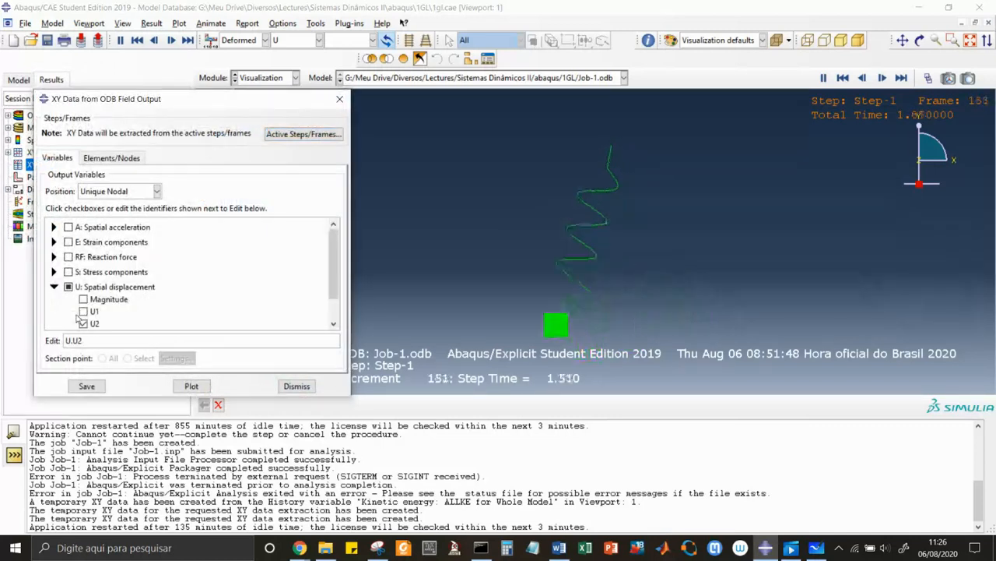
{"action": "scroll", "coordinate": [80, 317], "scroll_direction": "down", "scroll_amount": 1}
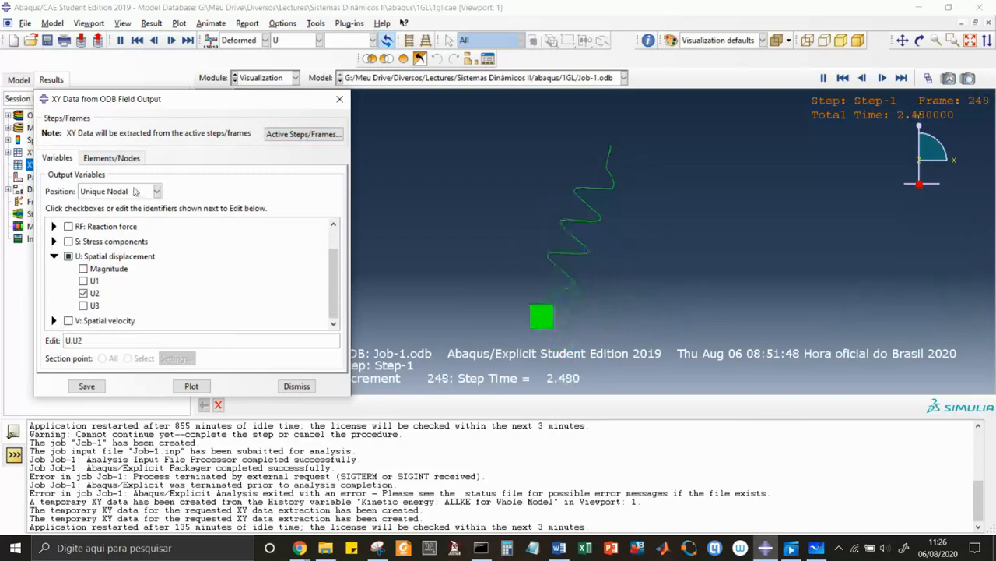
Plot the U2 data over time for node set ponto da massa-1.SET-1 and close the XY data dialog.
{"action": "left_click", "coordinate": [111, 158]}
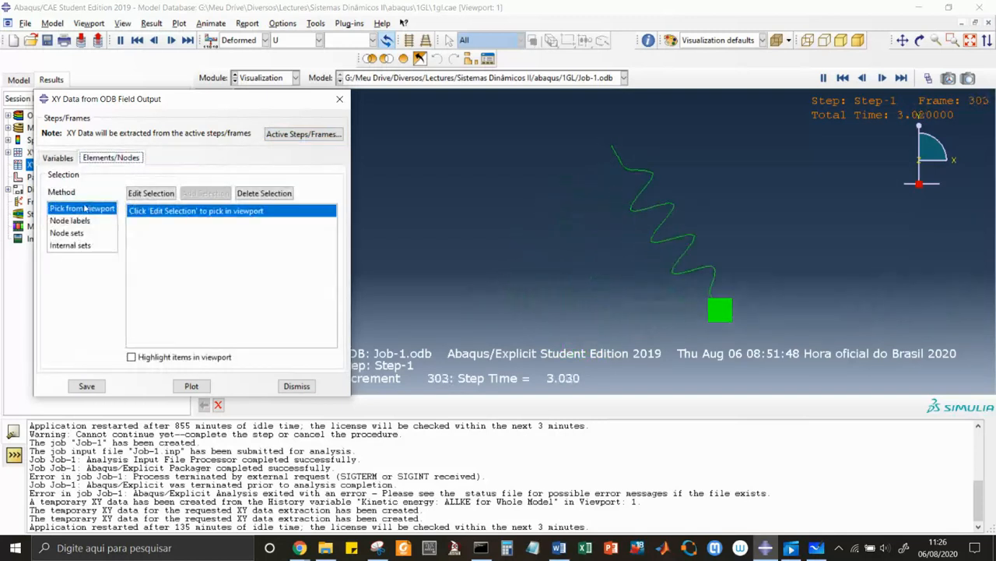
{"action": "left_click", "coordinate": [73, 233]}
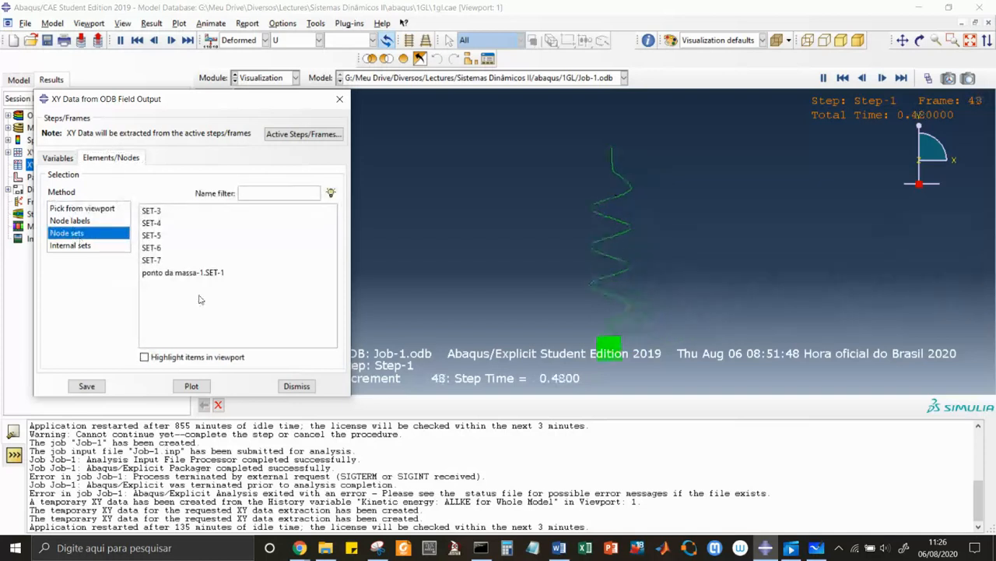
{"action": "left_click", "coordinate": [183, 273]}
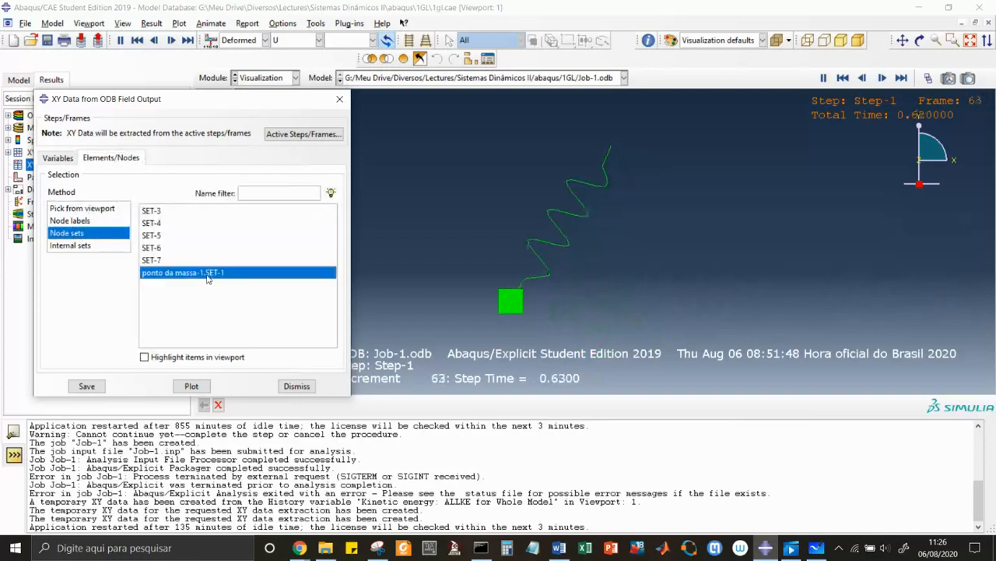
{"action": "left_click", "coordinate": [192, 386]}
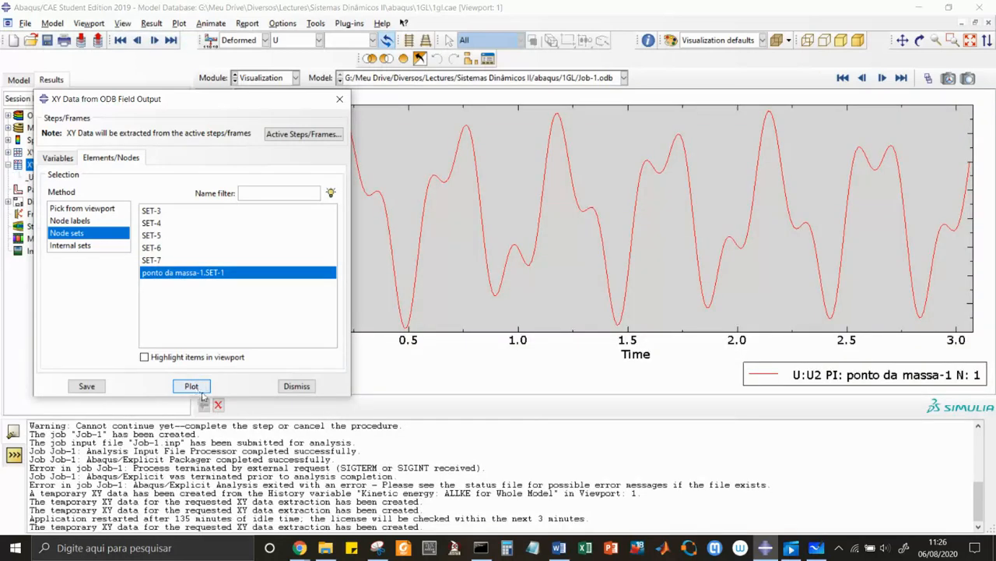
{"action": "left_click", "coordinate": [306, 388]}
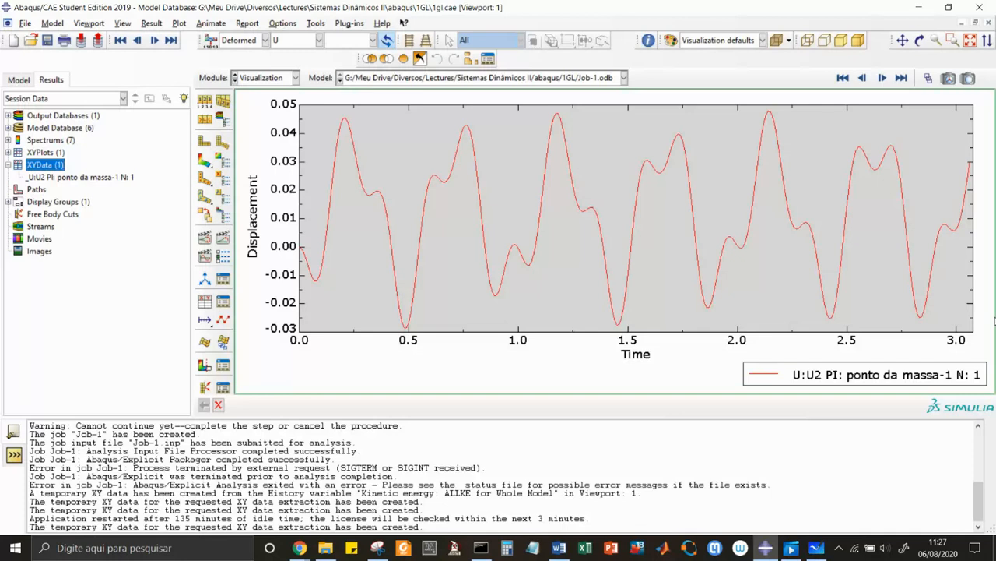
{"action": "key", "text": "alt+Tab"}
{"action": "key", "text": "alt+Tab"}
{"action": "key", "text": "alt+Tab"}
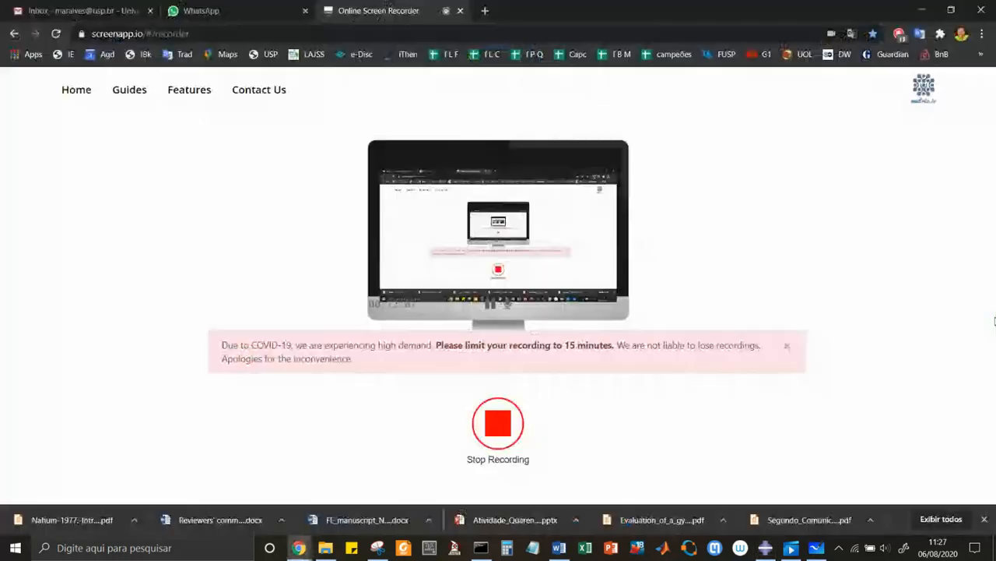